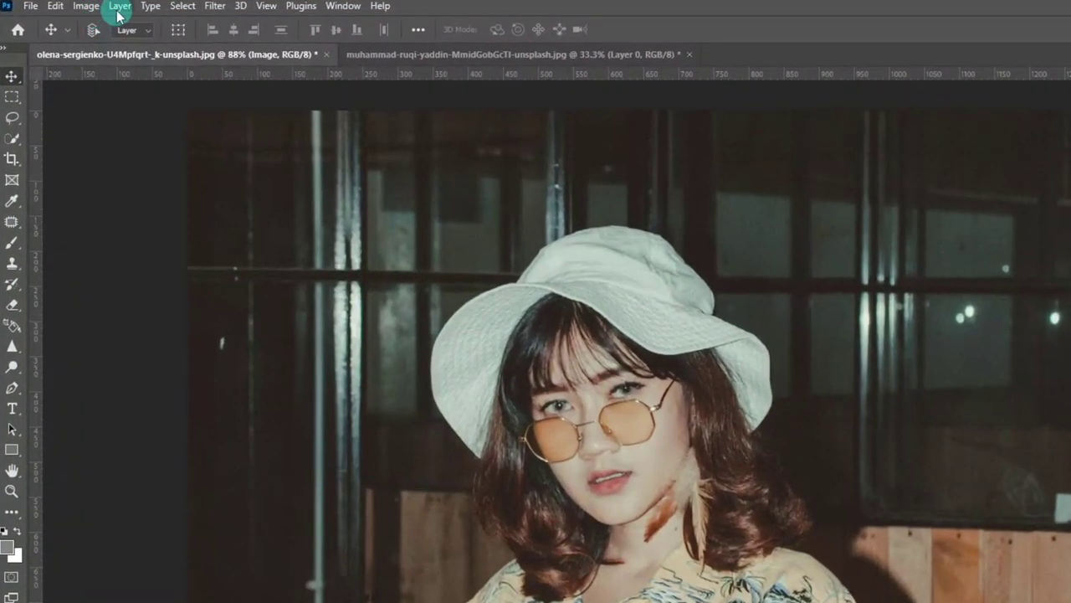
# Add a #828282 gray solid Color Fill 1 layer and convert it to a smart object.
pyautogui.click(119, 6)
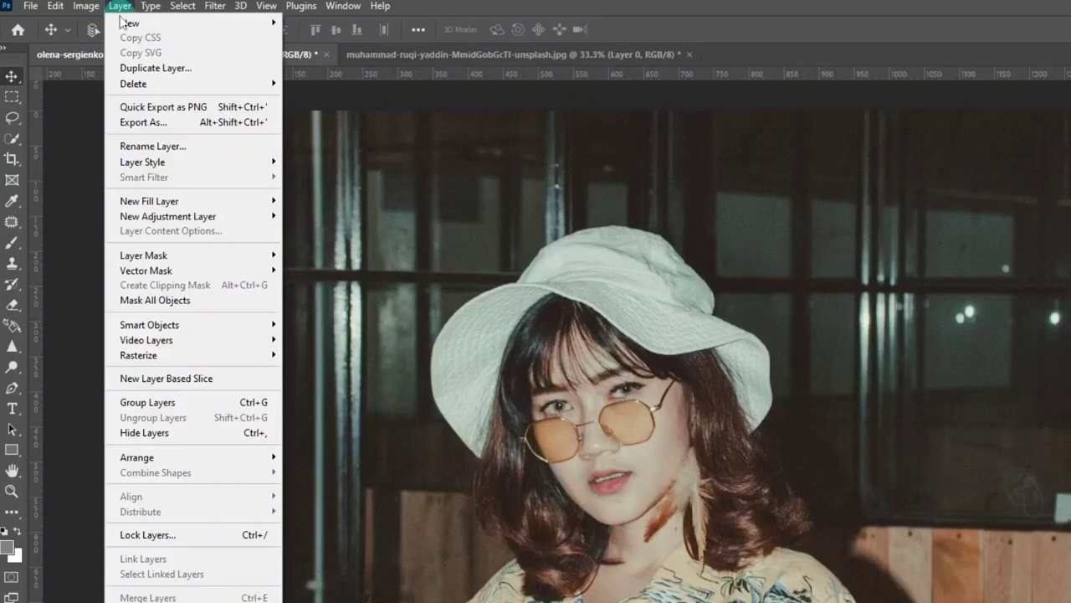
pyautogui.moveTo(149, 201)
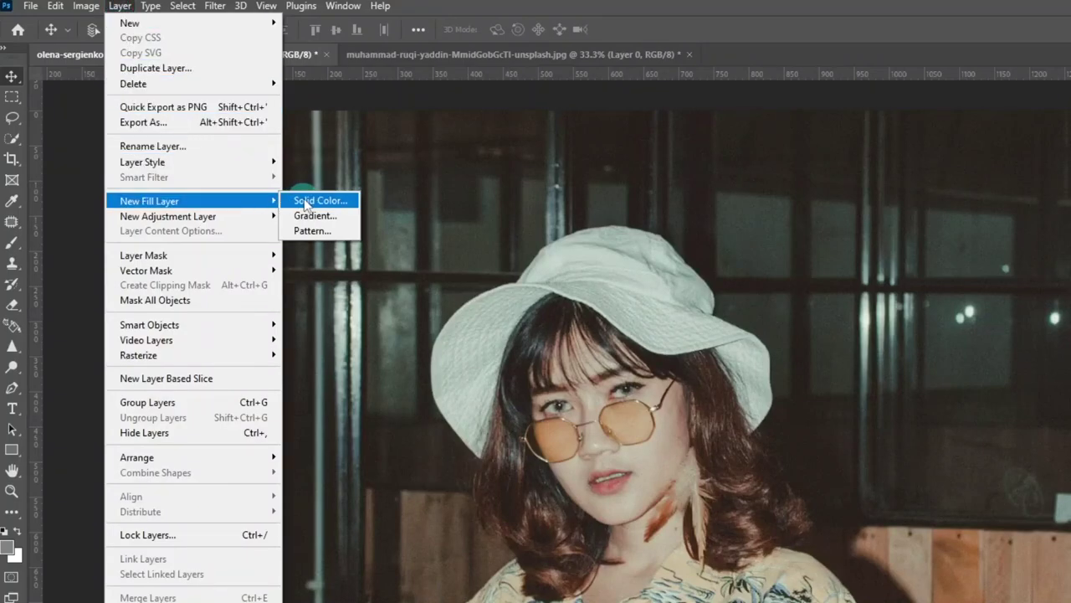
pyautogui.click(305, 202)
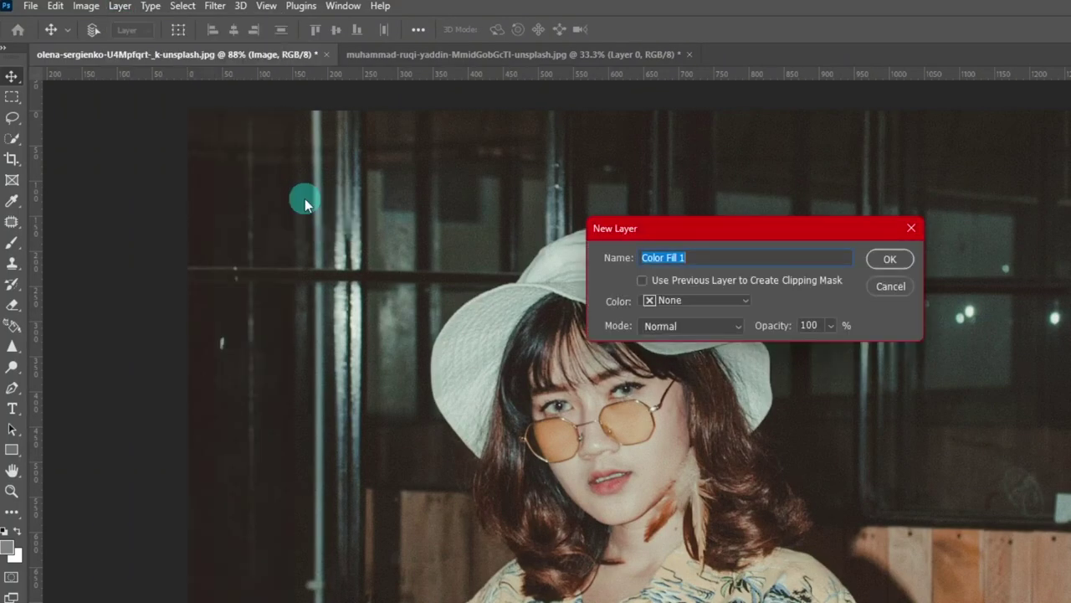
pyautogui.click(713, 303)
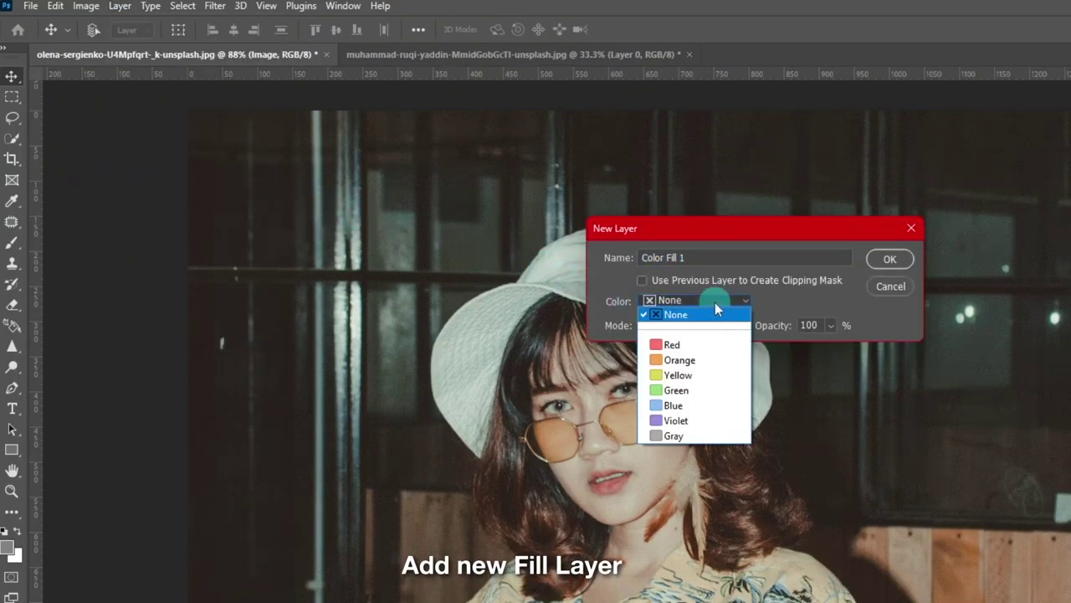
pyautogui.click(715, 434)
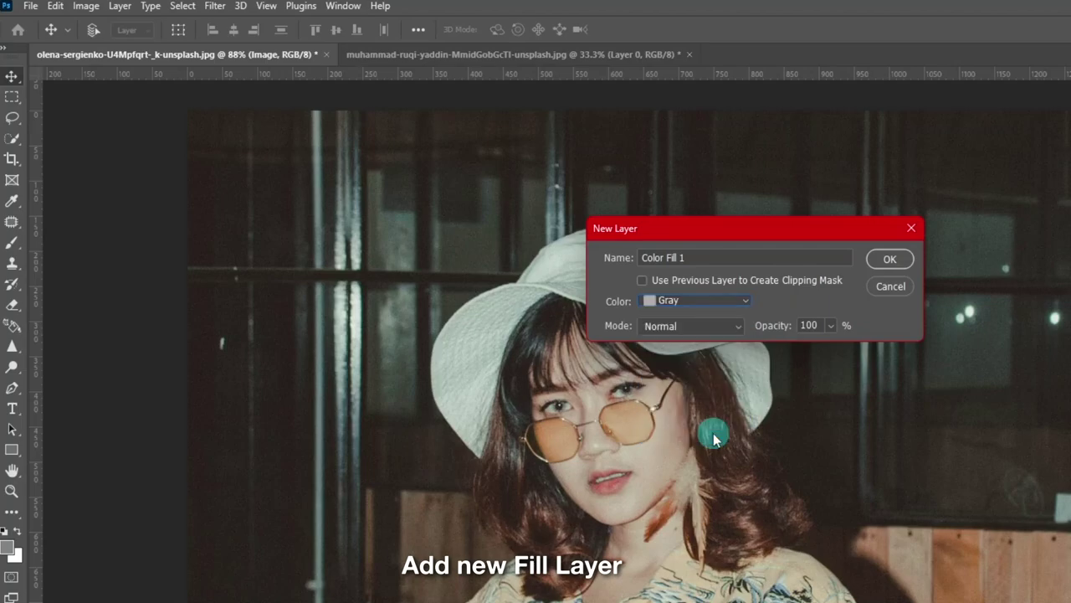
pyautogui.click(891, 259)
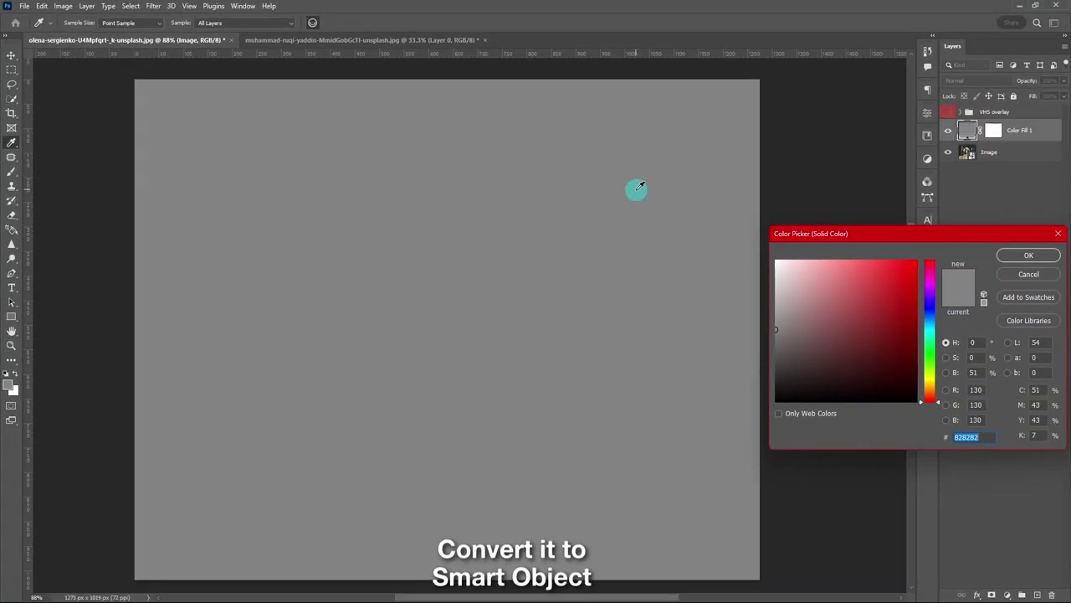
pyautogui.press('Return')
pyautogui.rightClick(1044, 130)
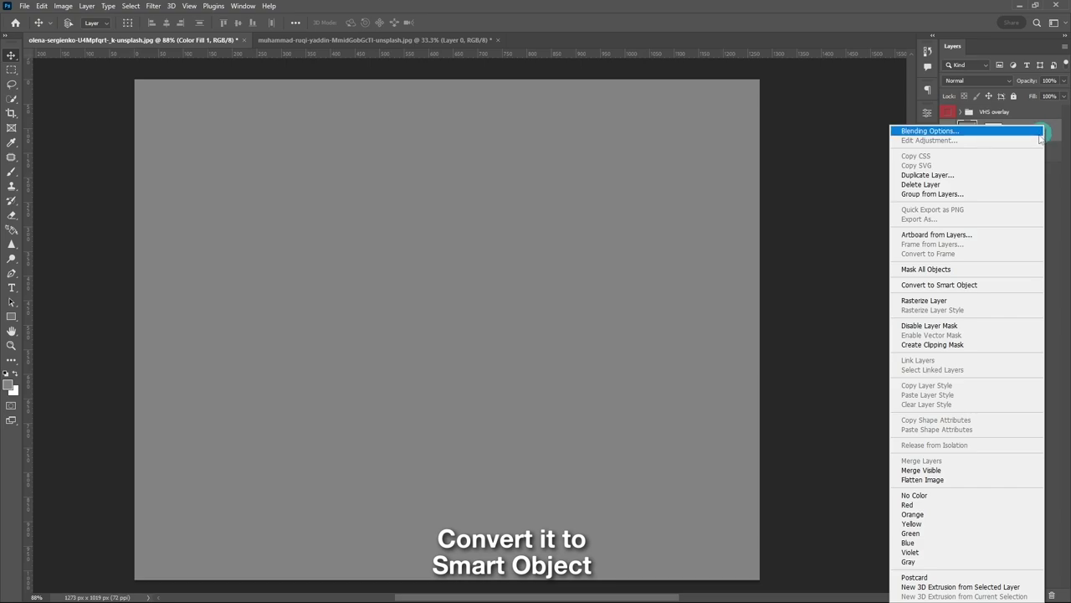
pyautogui.click(978, 285)
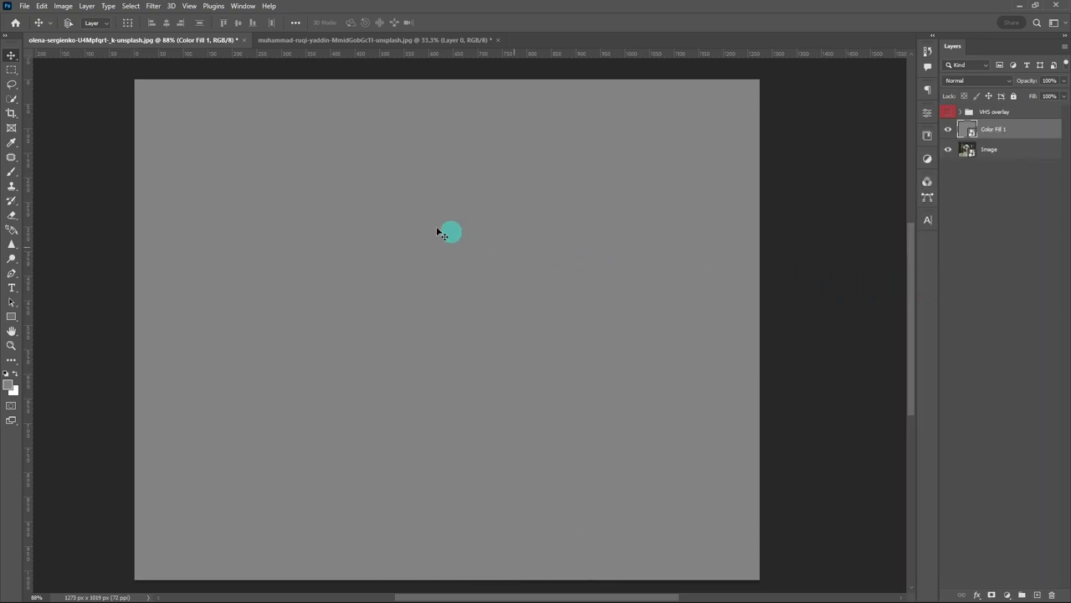
# Apply an Add Noise smart filter to the Color Fill 1 layer.
pyautogui.click(154, 7)
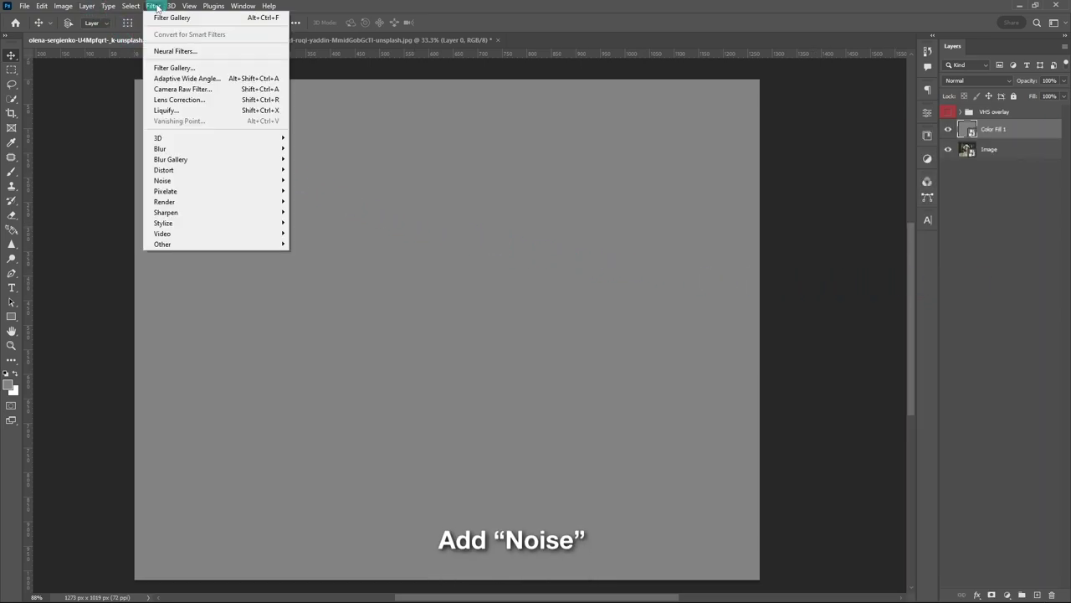
pyautogui.moveTo(216, 180)
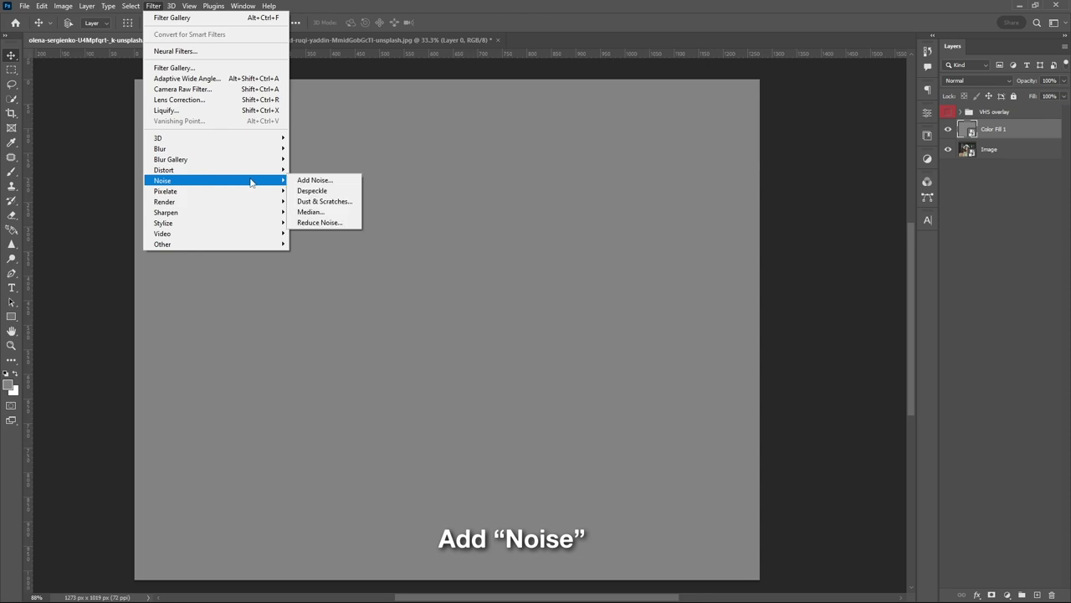
pyautogui.click(309, 180)
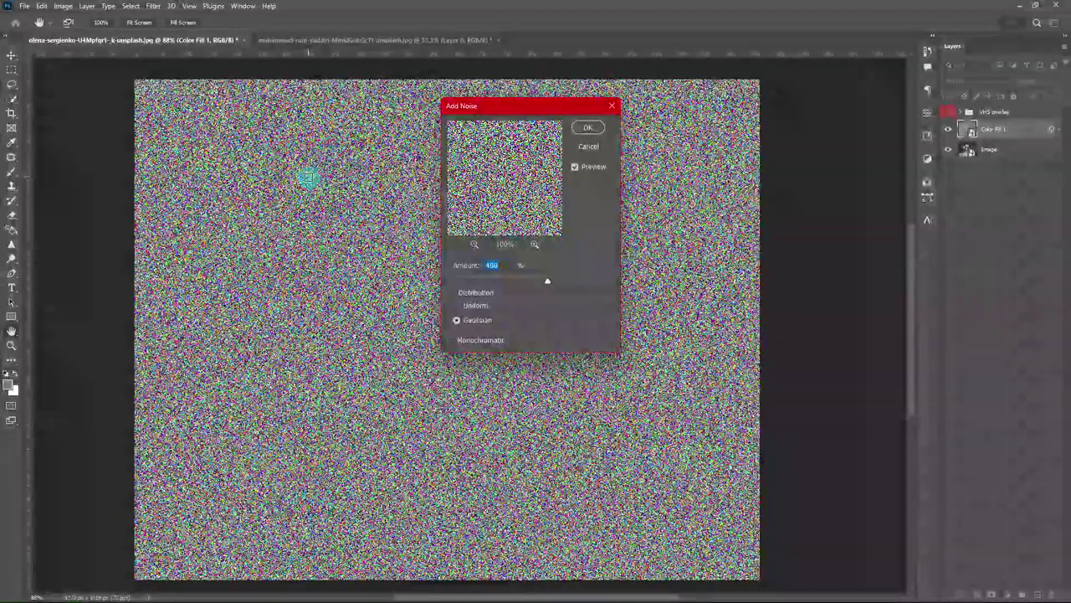
pyautogui.click(586, 128)
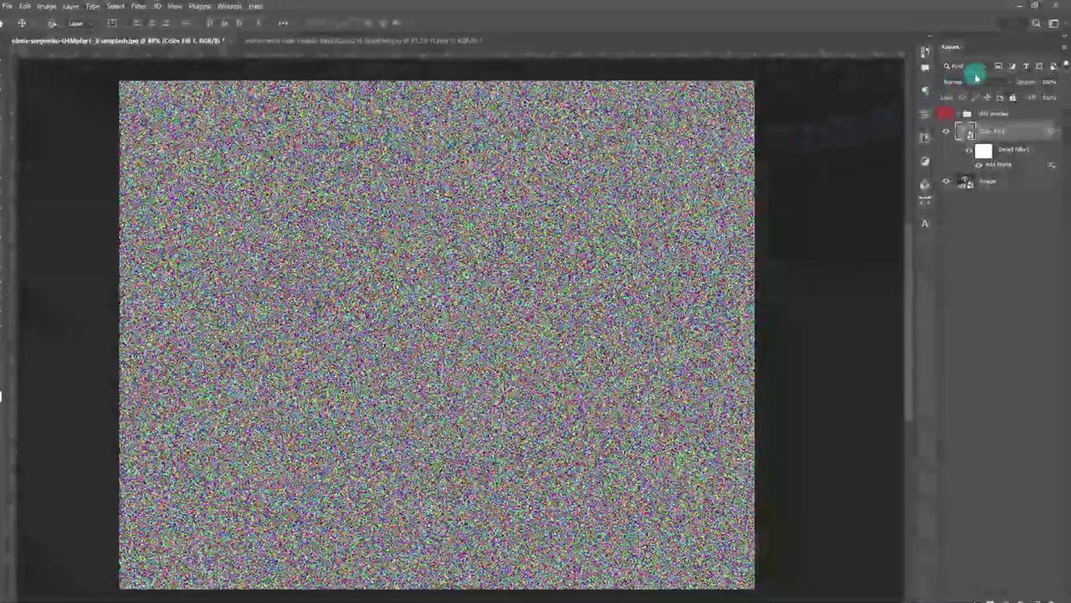
# Blend Color Fill 1 in Linear Light at 20% opacity.
pyautogui.click(963, 80)
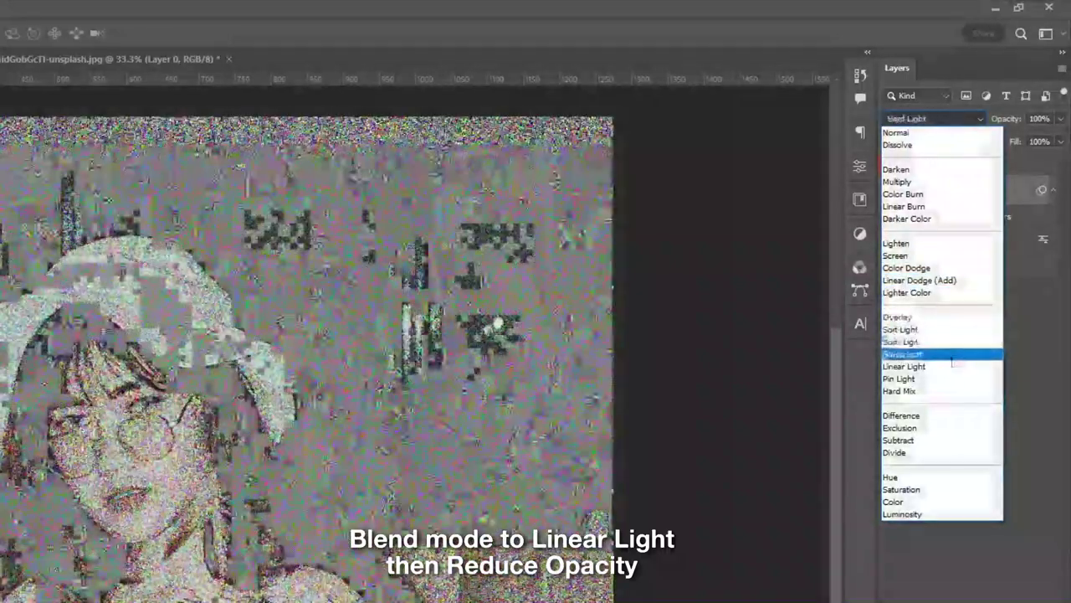
pyautogui.click(959, 364)
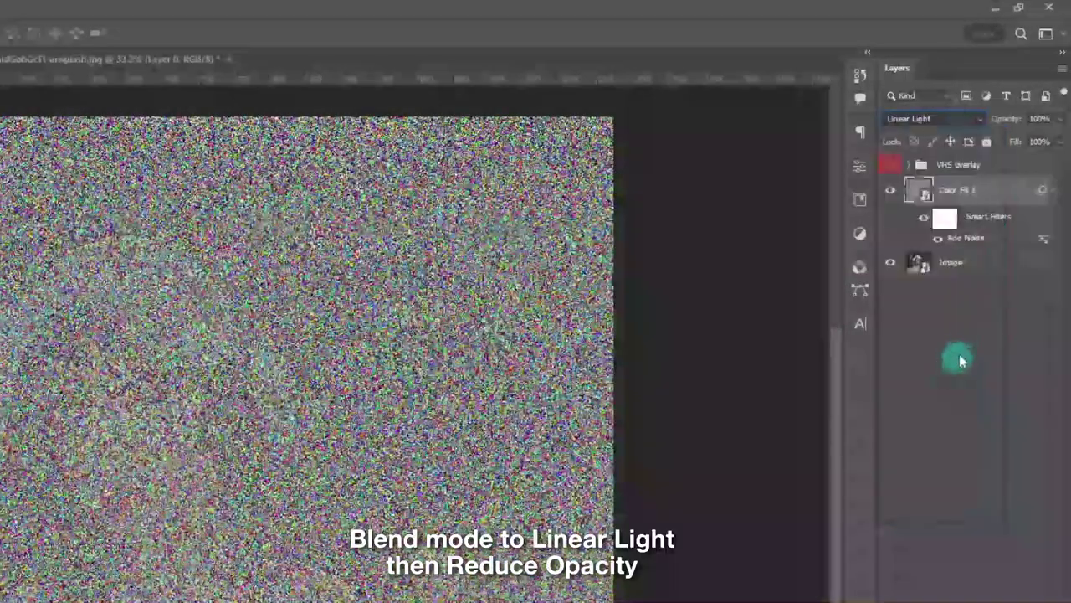
pyautogui.click(1060, 118)
pyautogui.moveTo(1054, 138); pyautogui.dragTo(999, 149)
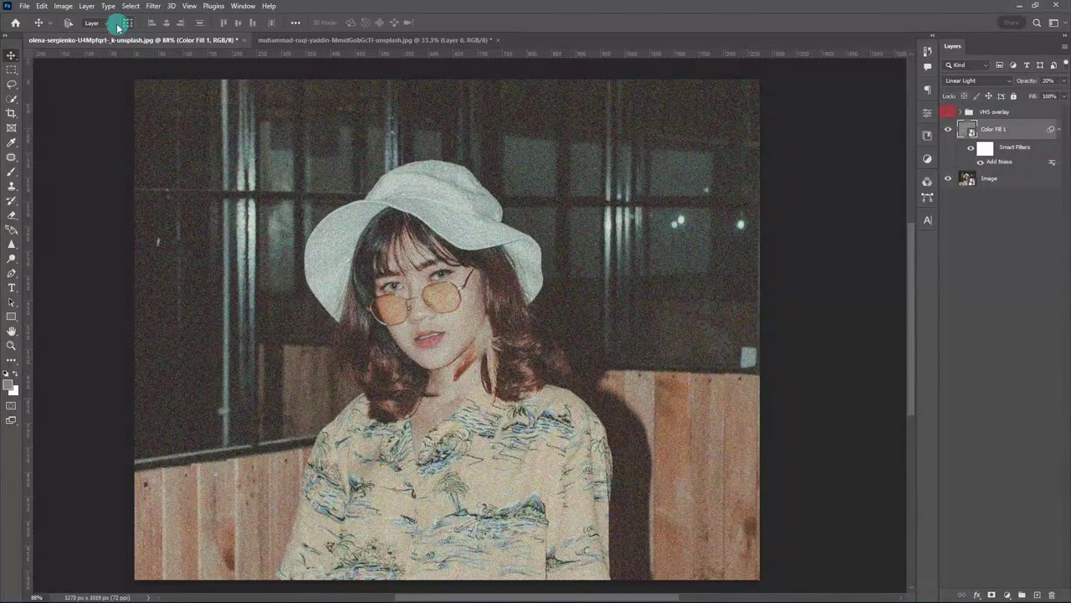
pyautogui.click(88, 6)
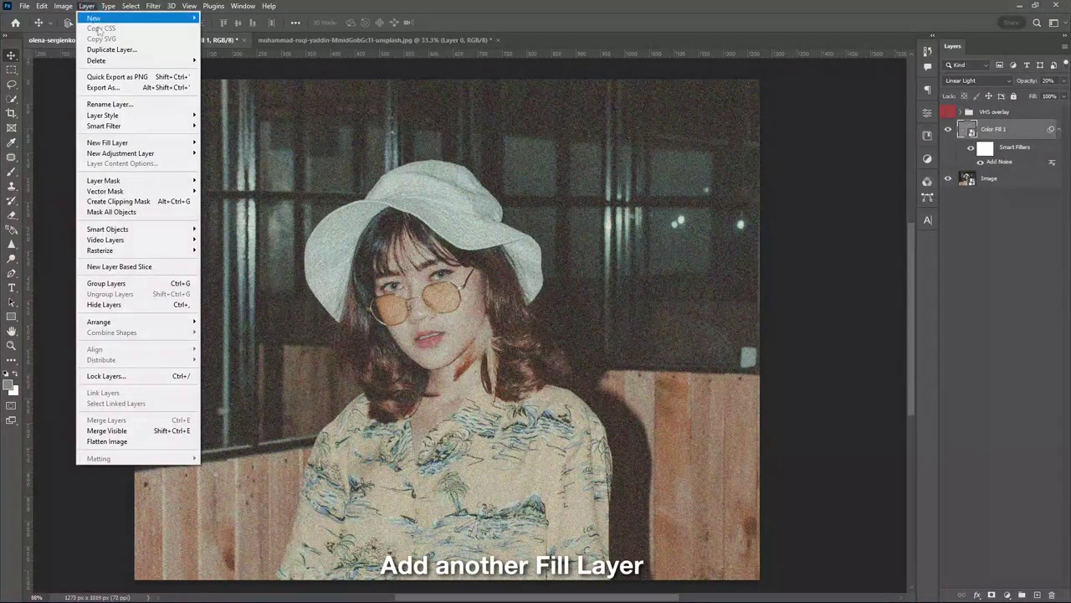
# Add a second gray Color Fill 2 layer and convert it to a smart object.
pyautogui.moveTo(107, 142)
pyautogui.click(203, 144)
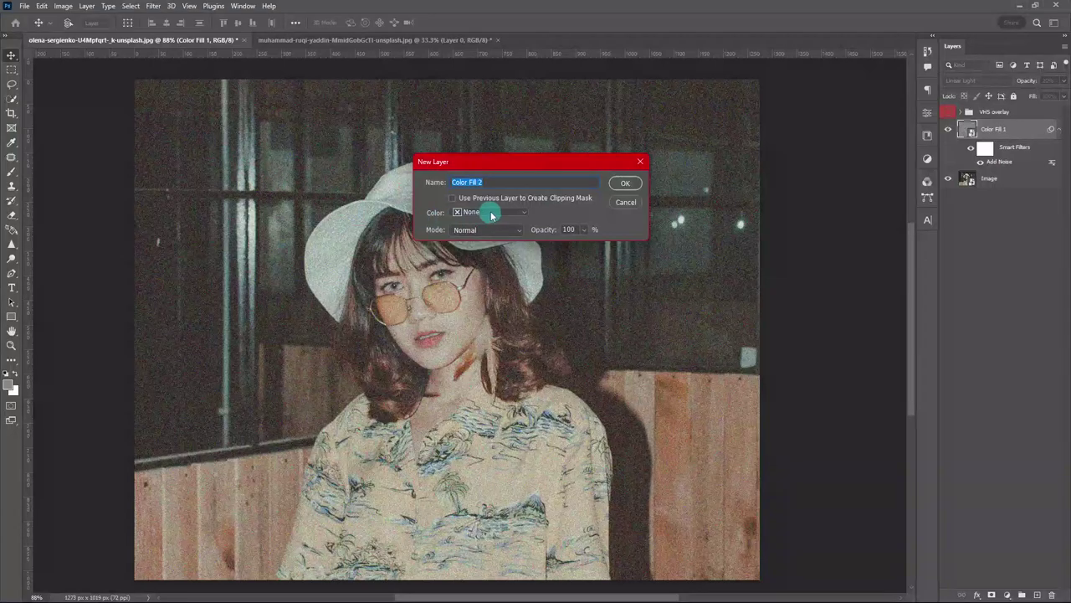
pyautogui.click(491, 213)
pyautogui.click(489, 306)
pyautogui.click(636, 184)
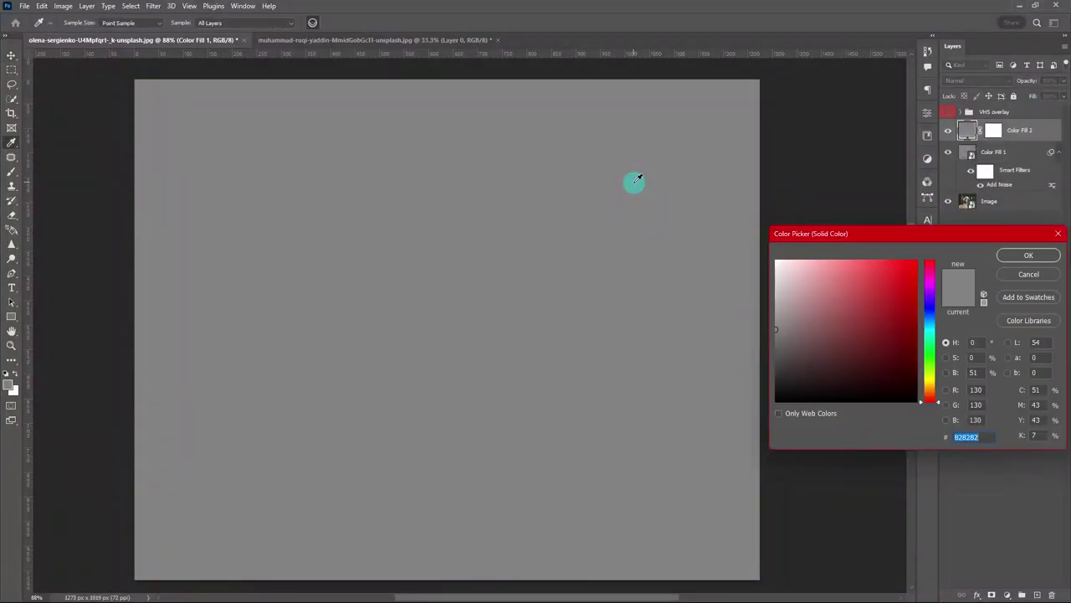
pyautogui.press('Return')
pyautogui.rightClick(1027, 131)
pyautogui.click(990, 288)
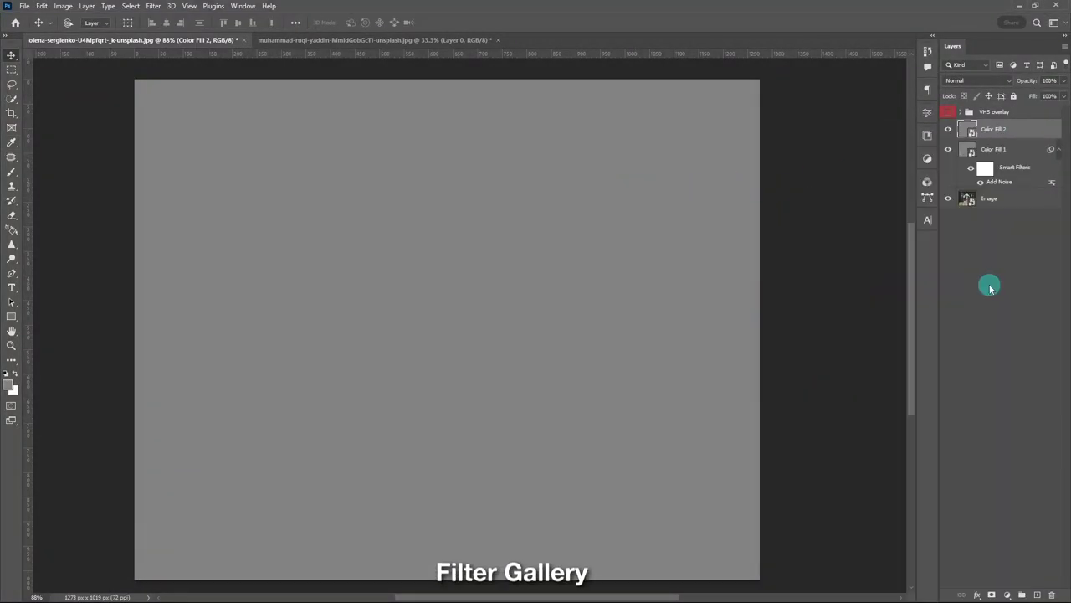
# Apply a Texturizer filter from the Filter Gallery with increased scaling.
pyautogui.click(153, 6)
pyautogui.click(174, 67)
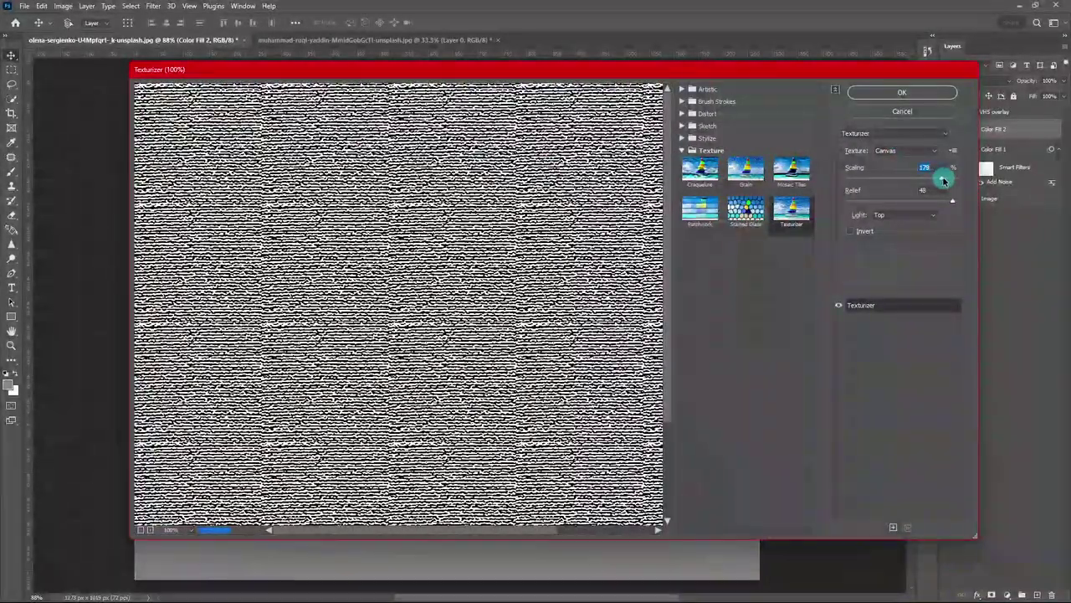
pyautogui.moveTo(940, 178); pyautogui.dragTo(928, 174)
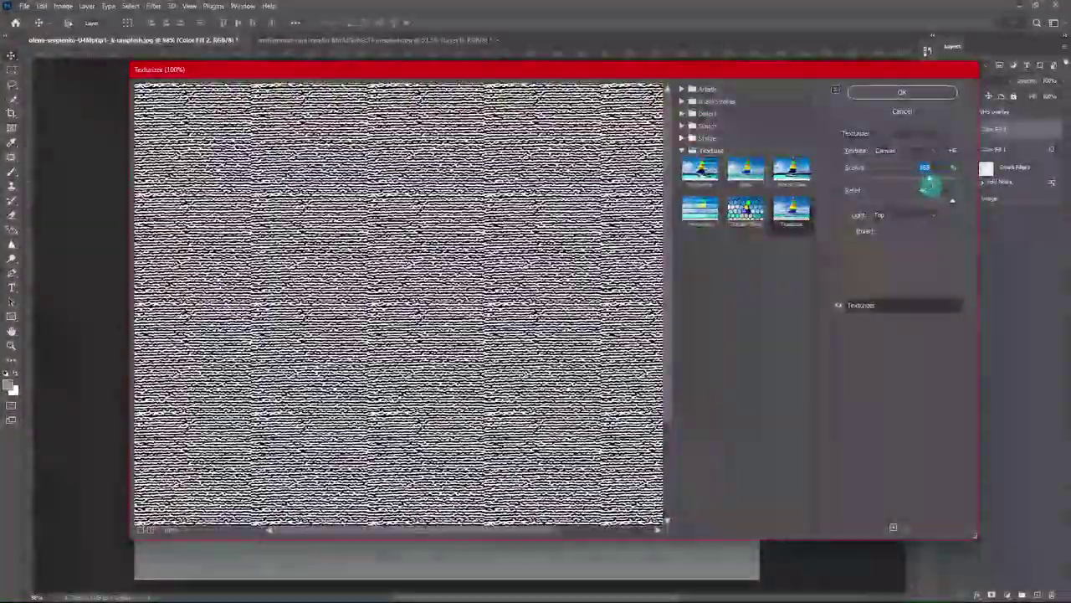
pyautogui.click(903, 99)
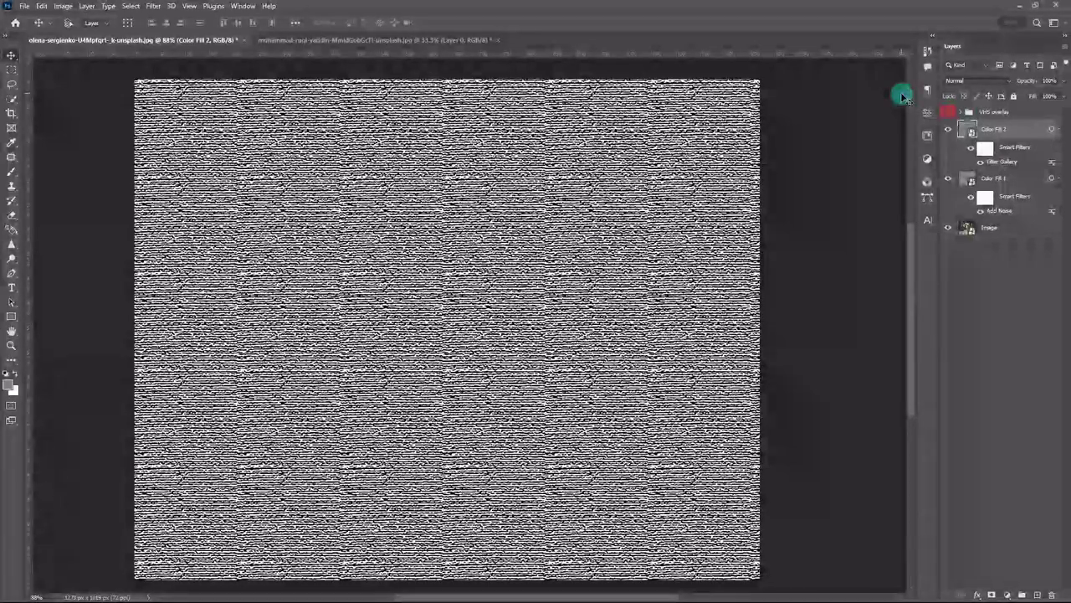
pyautogui.click(981, 77)
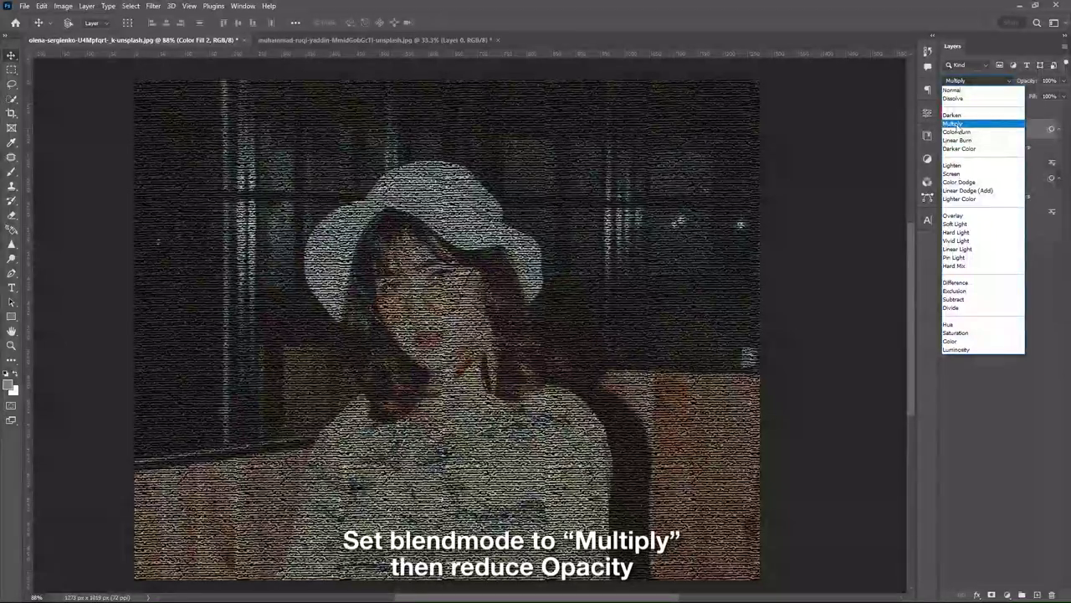
# Set Color Fill 2 to Multiply blend at 30% opacity.
pyautogui.click(958, 123)
pyautogui.moveTo(1064, 95); pyautogui.dragTo(1023, 97)
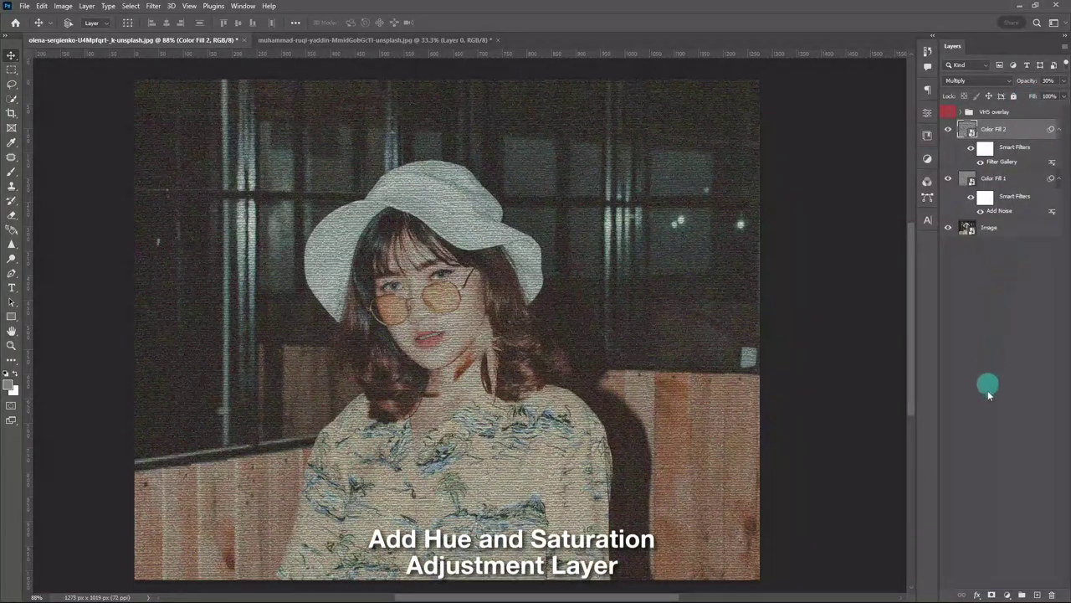
# Add a Hue/Saturation layer at Hue +157, Saturation +57, Lightness +18, and invert its mask to black.
pyautogui.click(1008, 596)
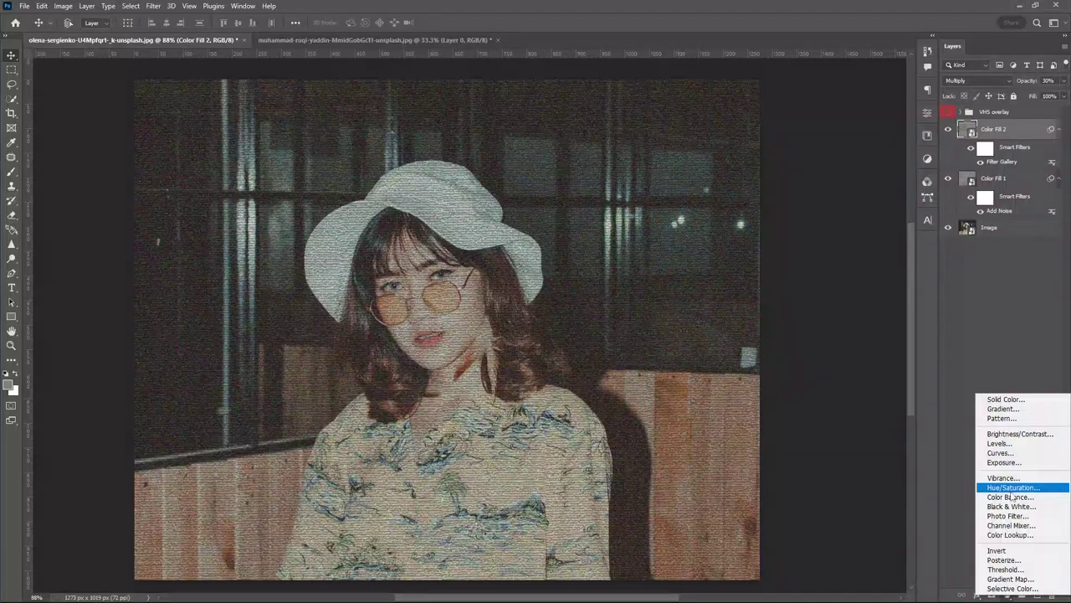
pyautogui.click(1013, 488)
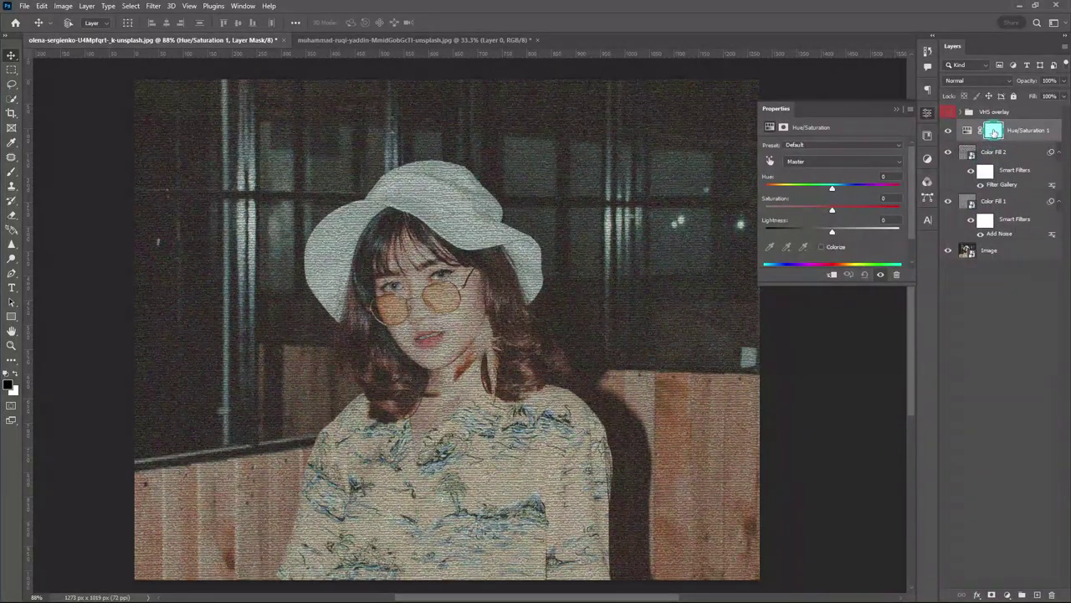
pyautogui.moveTo(832, 187); pyautogui.dragTo(892, 188)
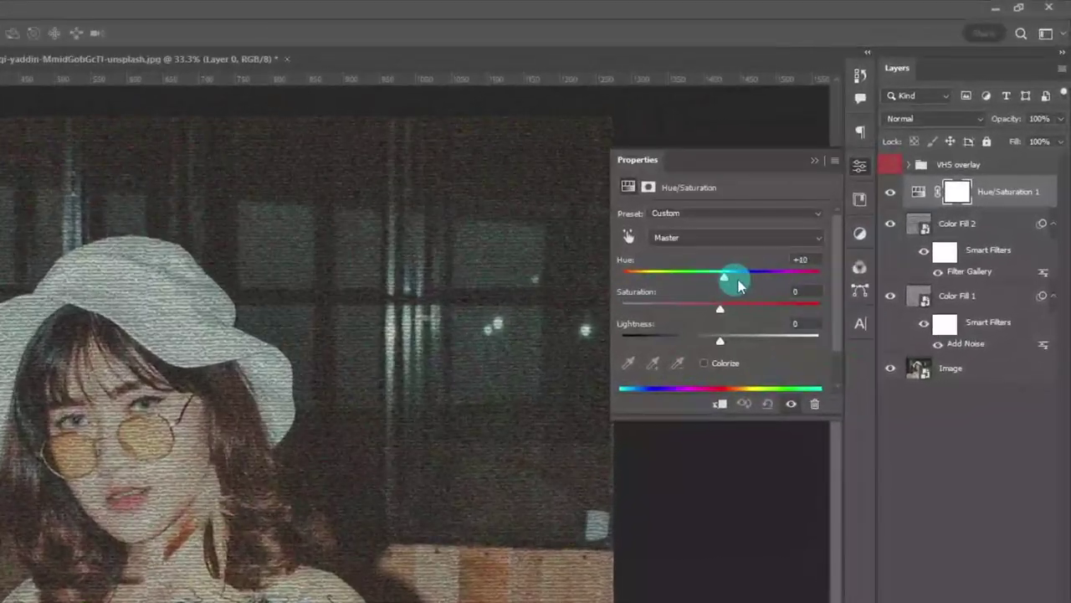
pyautogui.moveTo(820, 285); pyautogui.dragTo(811, 282)
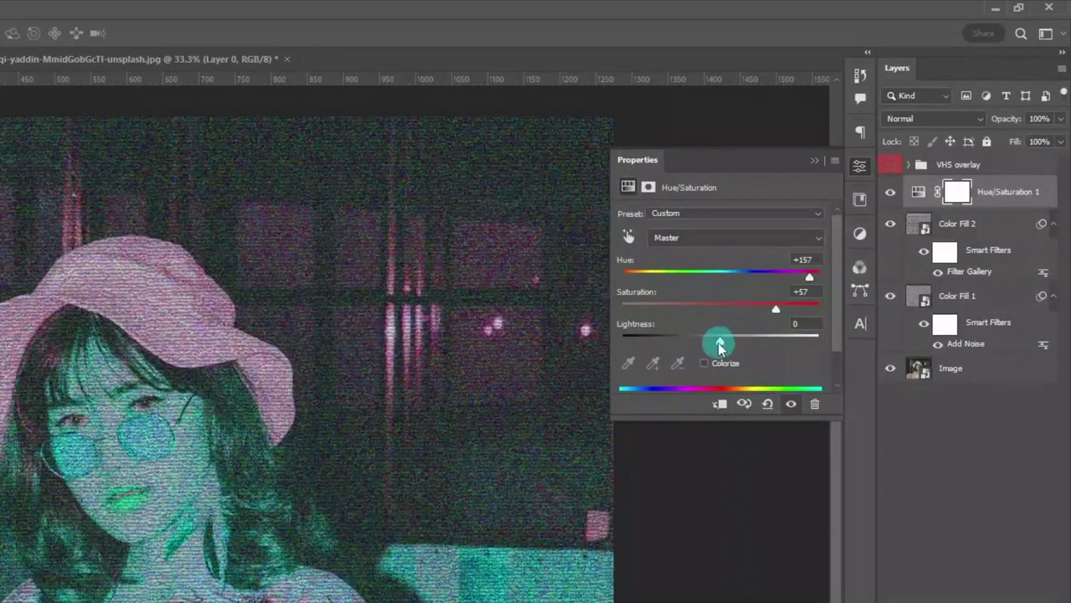
pyautogui.moveTo(721, 346); pyautogui.dragTo(744, 345)
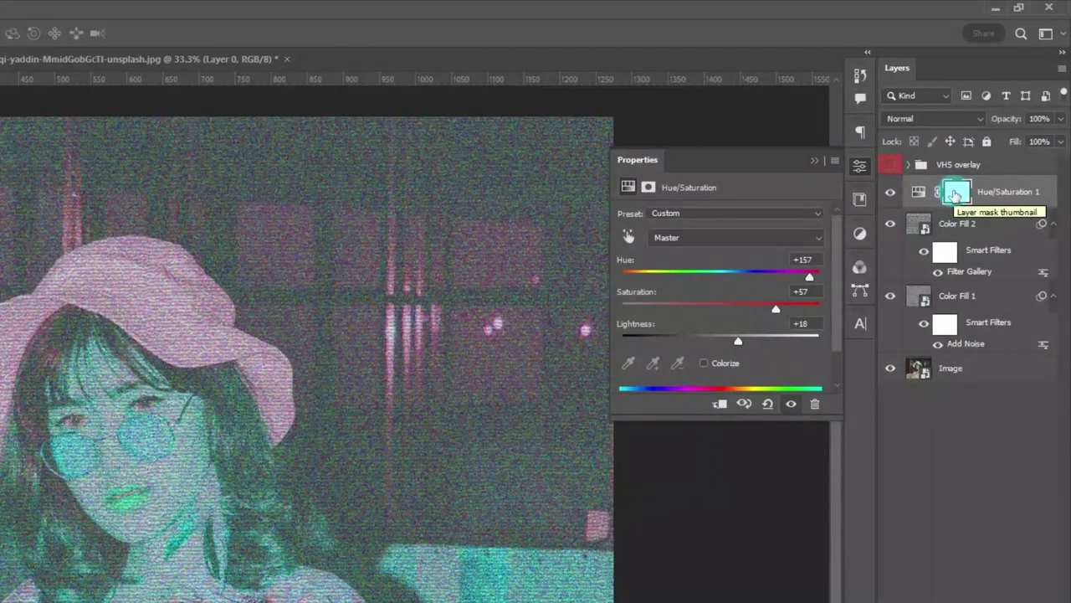
pyautogui.hotkey('ctrl', 'i')
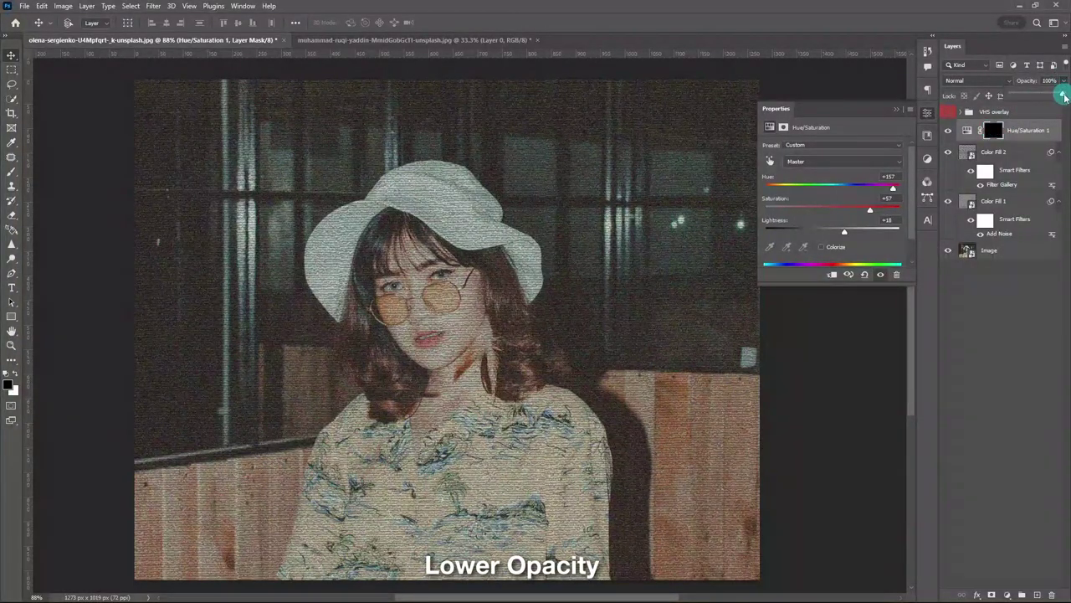
# Set Hue/Saturation 1 to 50% opacity, target its mask, and choose the Rectangular Marquee Tool.
pyautogui.moveTo(1042, 97); pyautogui.dragTo(1039, 97)
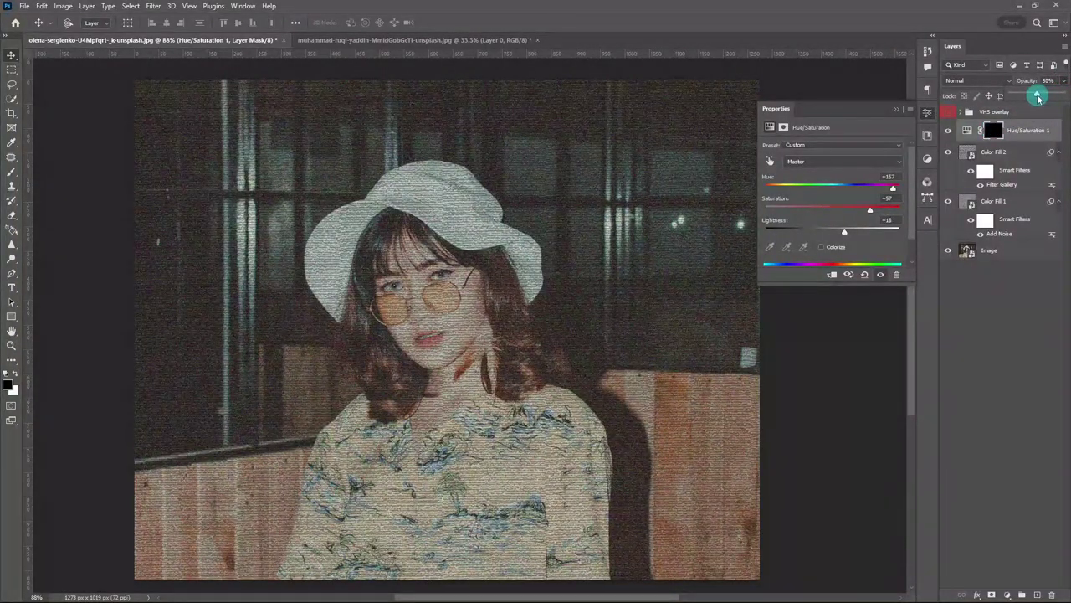
pyautogui.click(1000, 131)
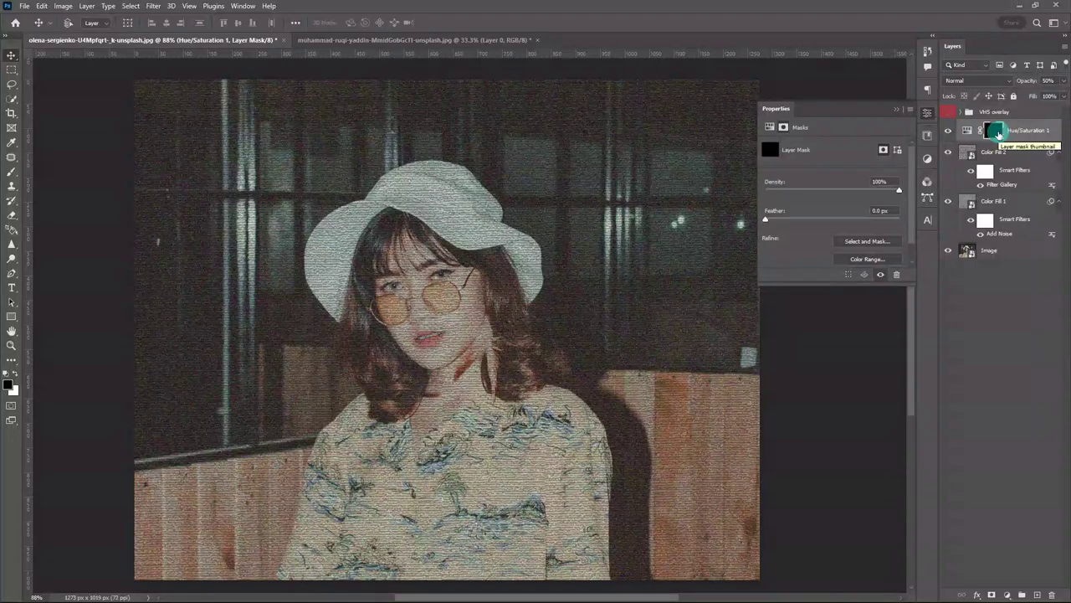
pyautogui.click(896, 110)
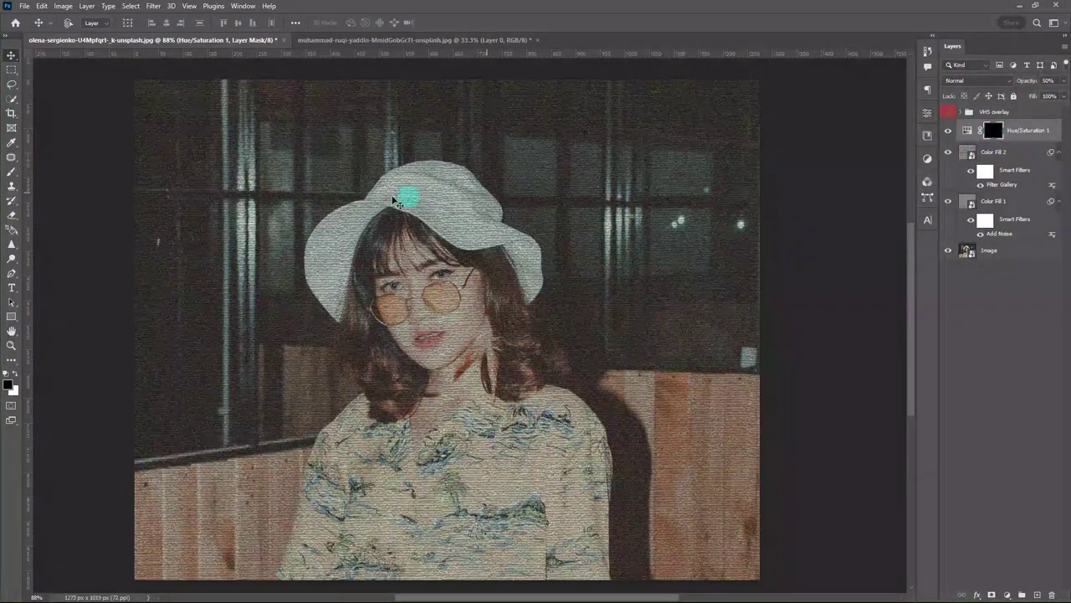
pyautogui.click(11, 69)
pyautogui.click(40, 72)
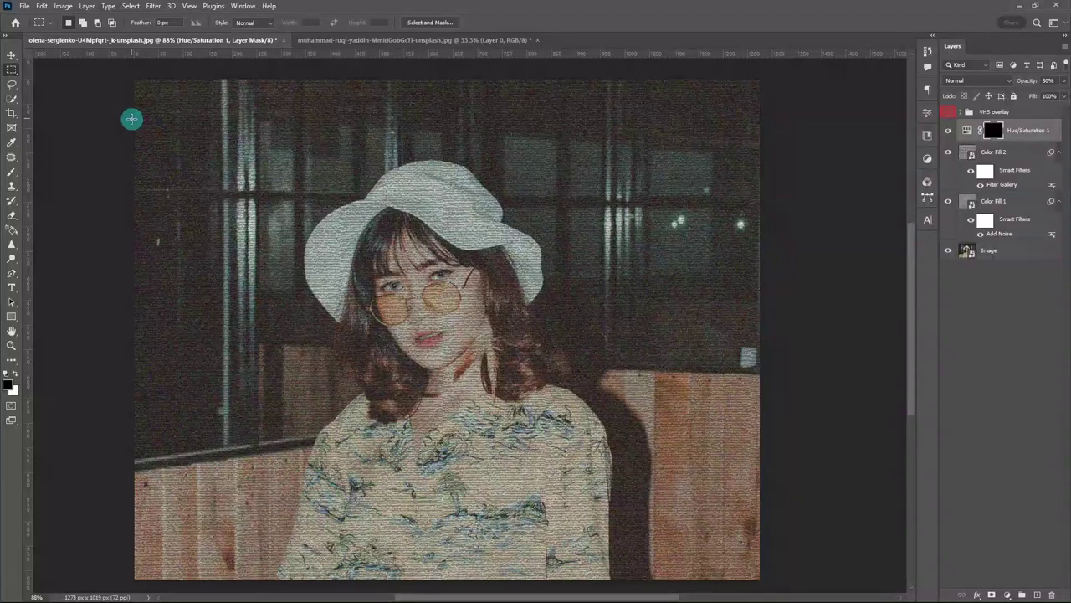
# Fill the mask white in a series of thin full-width strips stepping down the photo.
pyautogui.moveTo(131, 119); pyautogui.dragTo(820, 125)
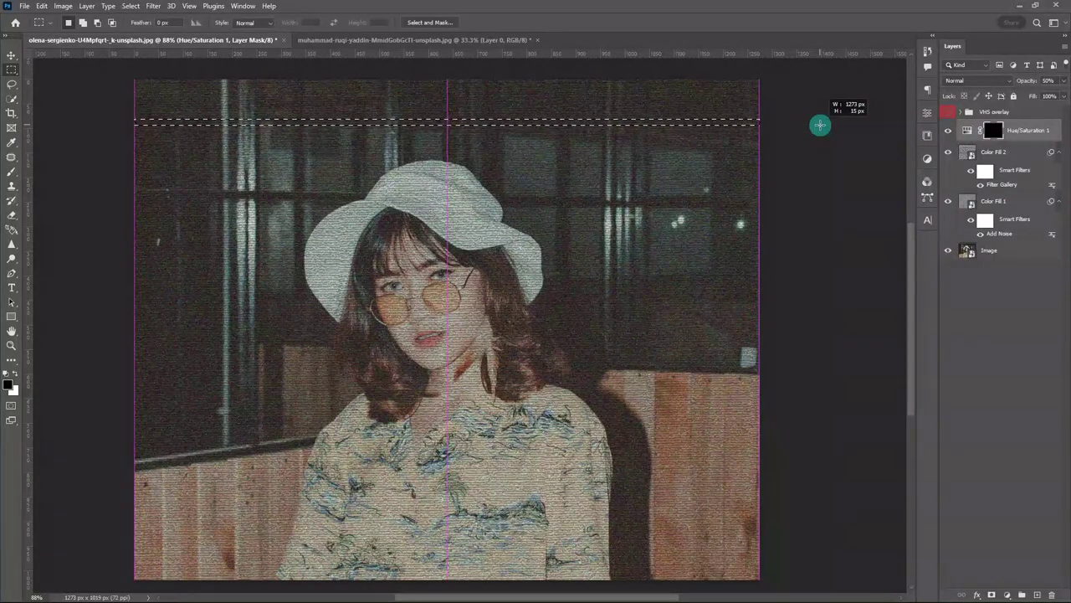
pyautogui.moveTo(821, 124); pyautogui.dragTo(820, 125)
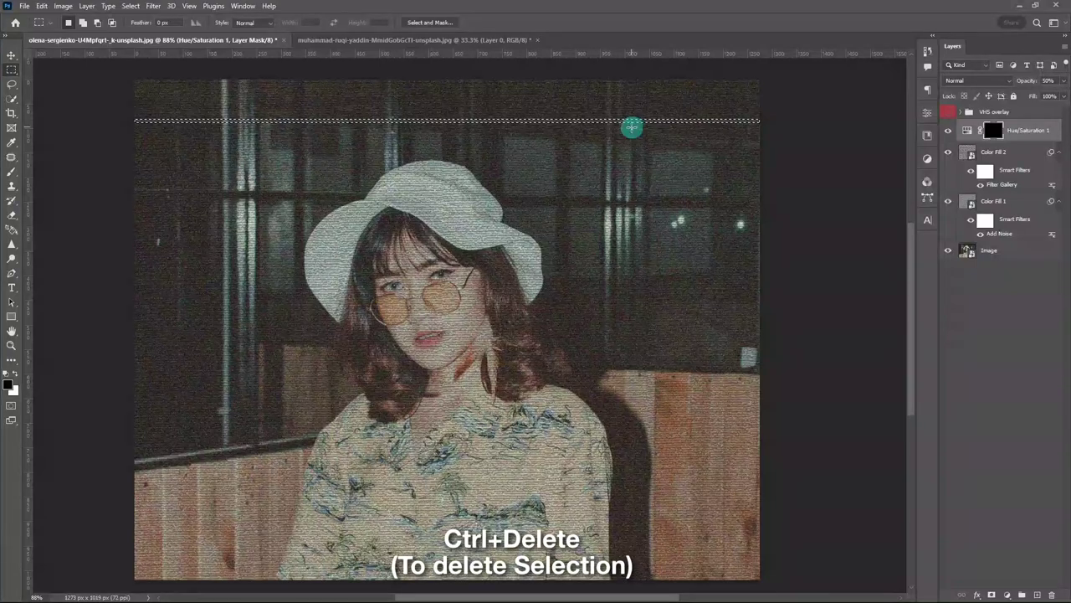
pyautogui.hotkey('ctrl', 'Delete')
pyautogui.moveTo(632, 126); pyautogui.dragTo(630, 127)
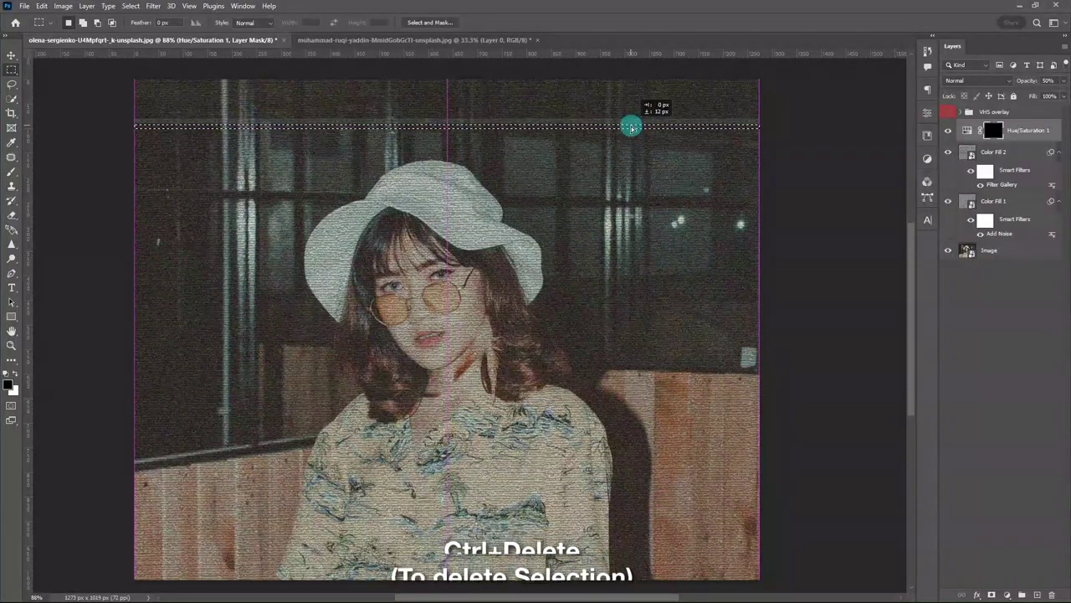
pyautogui.hotkey('shift', 'Down')
pyautogui.hotkey('shift', 'Down')
pyautogui.hotkey('shift', 'Down')
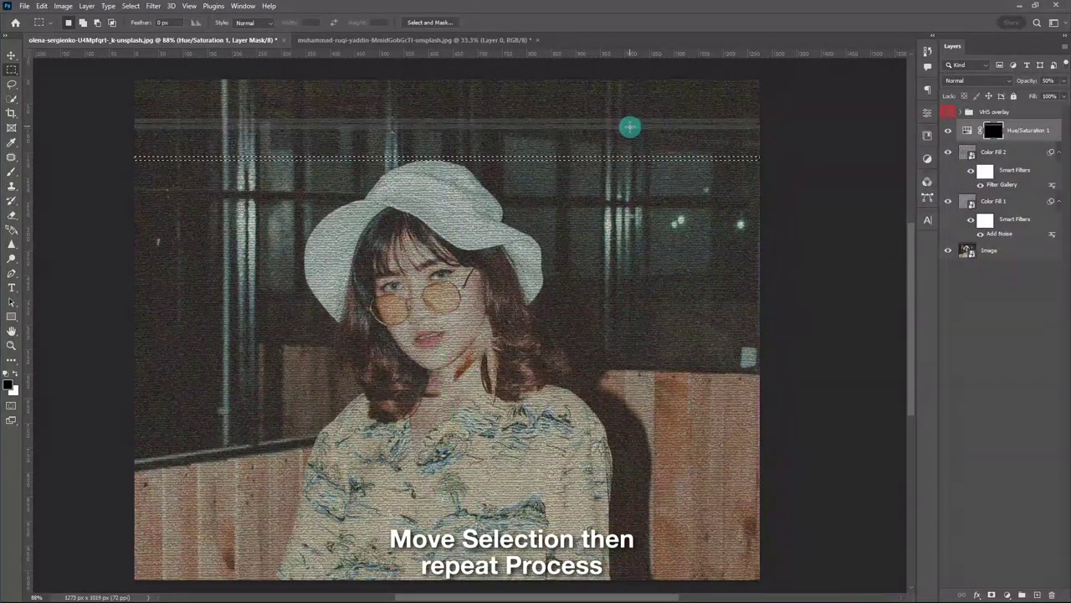
pyautogui.hotkey('shift', 'Down')
pyautogui.hotkey('shift', 'Down')
pyautogui.hotkey('ctrl', 'Delete')
pyautogui.hotkey('shift', 'Down')
pyautogui.hotkey('shift', 'Down')
pyautogui.hotkey('shift', 'Down')
pyautogui.hotkey('shift', 'Down')
pyautogui.hotkey('shift', 'Down')
pyautogui.hotkey('ctrl', 'Delete')
pyautogui.hotkey('shift', 'Down')
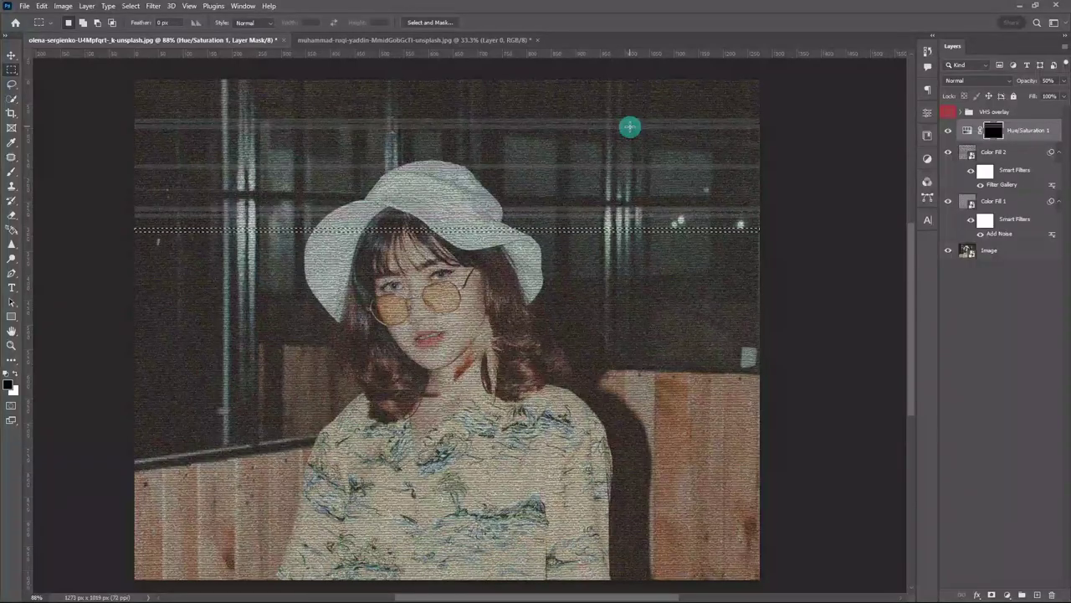
pyautogui.hotkey('shift', 'Down')
pyautogui.hotkey('shift', 'Down')
pyautogui.hotkey('shift', 'Down')
pyautogui.hotkey('shift', 'Down')
pyautogui.hotkey('shift', 'Down')
pyautogui.hotkey('shift', 'Down')
pyautogui.hotkey('ctrl', 'Delete')
pyautogui.hotkey('shift', 'Down')
pyautogui.hotkey('shift', 'Down')
pyautogui.hotkey('shift', 'Down')
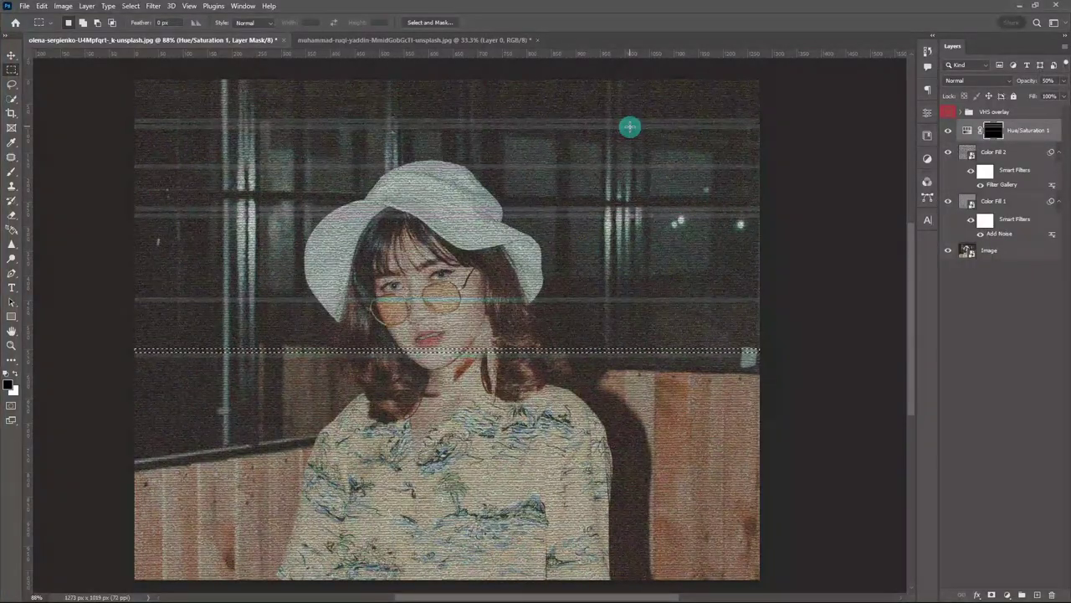
pyautogui.hotkey('ctrl', 'Delete')
pyautogui.hotkey('shift', 'Down')
pyautogui.hotkey('shift', 'Down')
pyautogui.hotkey('shift', 'Down')
pyautogui.hotkey('shift', 'Down')
pyautogui.hotkey('shift', 'Down')
pyautogui.hotkey('ctrl', 'Delete')
pyautogui.hotkey('shift', 'Down')
pyautogui.hotkey('shift', 'Down')
pyautogui.hotkey('shift', 'Down')
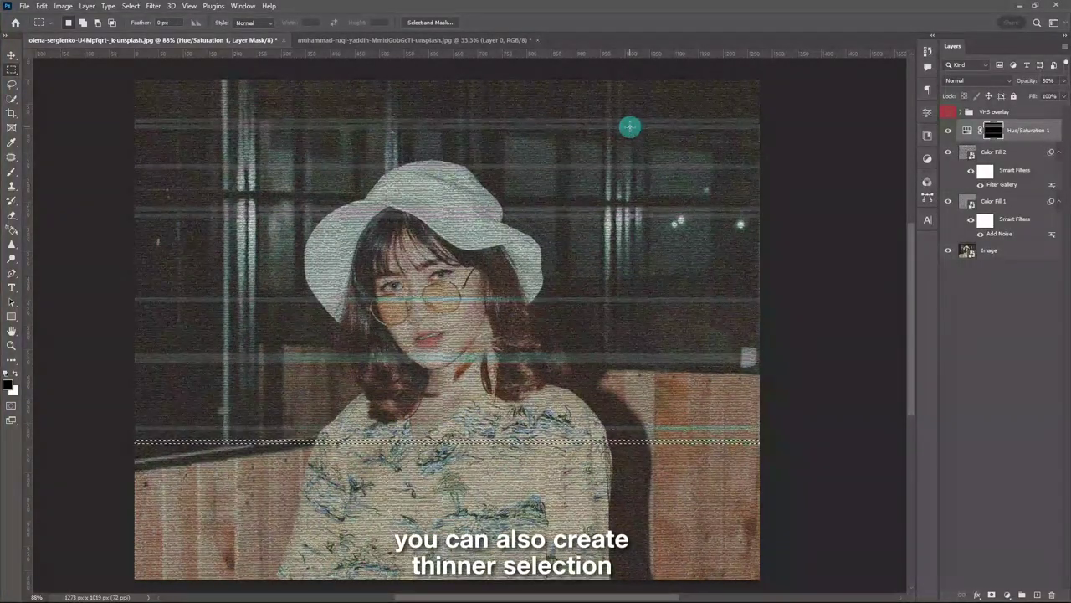
pyautogui.hotkey('shift', 'Down')
pyautogui.hotkey('shift', 'Down')
pyautogui.hotkey('shift', 'Down')
# Add a second run of thinner full-width scanlines from top to bottom, then deselect.
pyautogui.hotkey('shift', 'Down')
pyautogui.hotkey('shift', 'Down')
pyautogui.hotkey('shift', 'Down')
pyautogui.hotkey('ctrl', 'Delete')
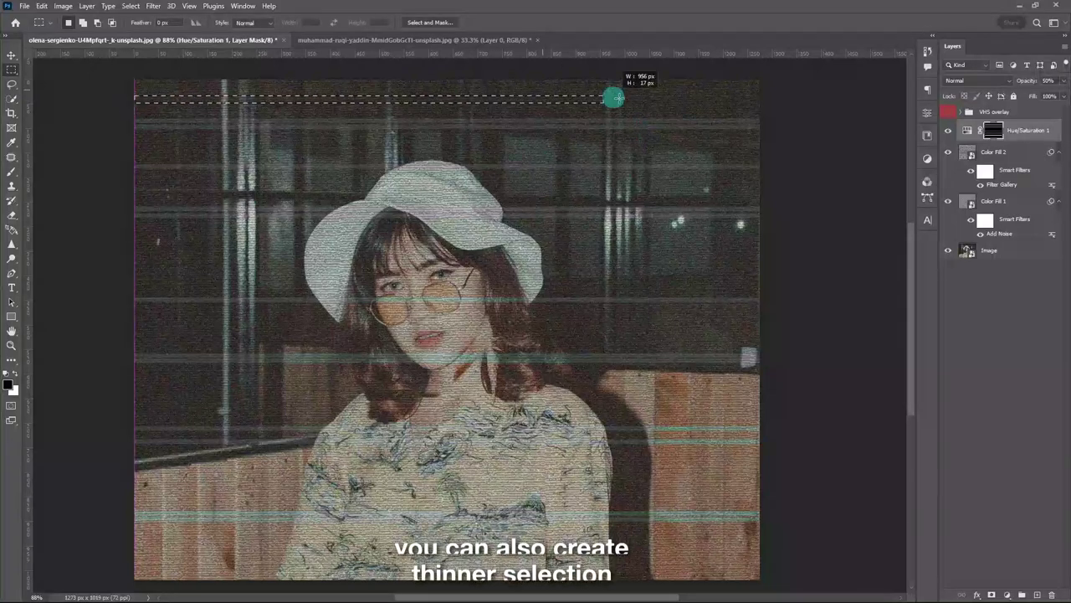
pyautogui.moveTo(130, 102); pyautogui.dragTo(774, 105)
pyautogui.hotkey('ctrl', 'Delete')
pyautogui.hotkey('shift', 'Down')
pyautogui.hotkey('shift', 'Down')
pyautogui.hotkey('shift', 'Down')
pyautogui.hotkey('shift', 'Down')
pyautogui.hotkey('ctrl', 'Delete')
pyautogui.hotkey('shift', 'Down')
pyautogui.hotkey('shift', 'Down')
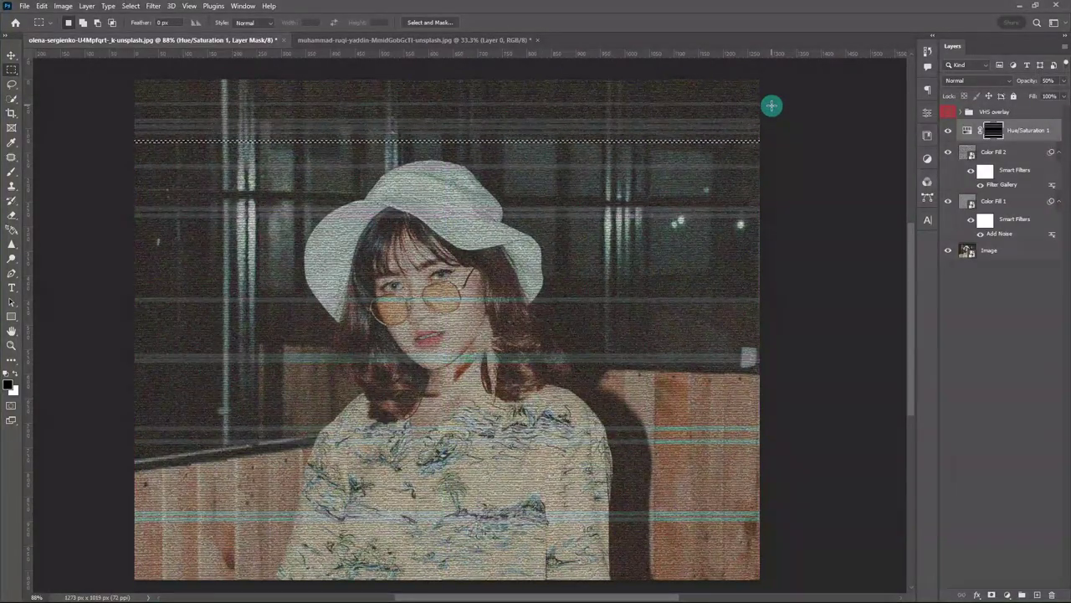
pyautogui.hotkey('shift', 'Down')
pyautogui.hotkey('shift', 'Down')
pyautogui.hotkey('ctrl', 'Delete')
pyautogui.hotkey('shift', 'Down')
pyautogui.hotkey('shift', 'Down')
pyautogui.hotkey('shift', 'Down')
pyautogui.hotkey('ctrl', 'Delete')
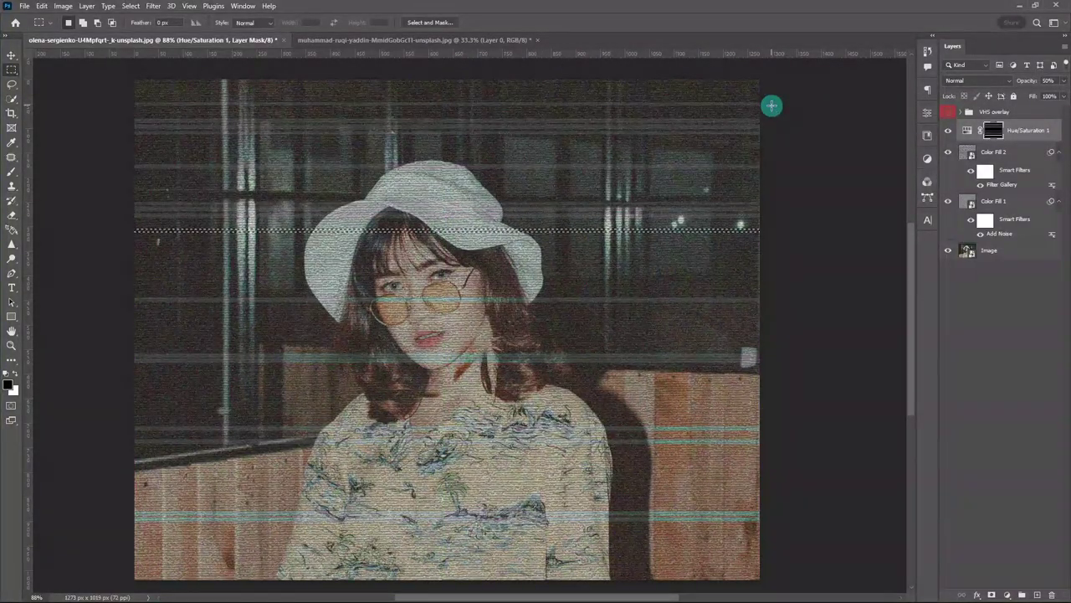
pyautogui.hotkey('shift', 'Down')
pyautogui.hotkey('shift', 'Down')
pyautogui.hotkey('shift', 'Down')
pyautogui.hotkey('ctrl', 'Delete')
pyautogui.hotkey('shift', 'Down')
pyautogui.hotkey('shift', 'Down')
pyautogui.hotkey('shift', 'Down')
pyautogui.hotkey('ctrl', 'Delete')
pyautogui.hotkey('shift', 'Down')
pyautogui.hotkey('shift', 'Down')
pyautogui.hotkey('shift', 'Down')
pyautogui.hotkey('shift', 'Down')
pyautogui.hotkey('shift', 'Down')
pyautogui.hotkey('ctrl', 'Delete')
pyautogui.hotkey('shift', 'Down')
pyautogui.hotkey('shift', 'Down')
pyautogui.hotkey('shift', 'Down')
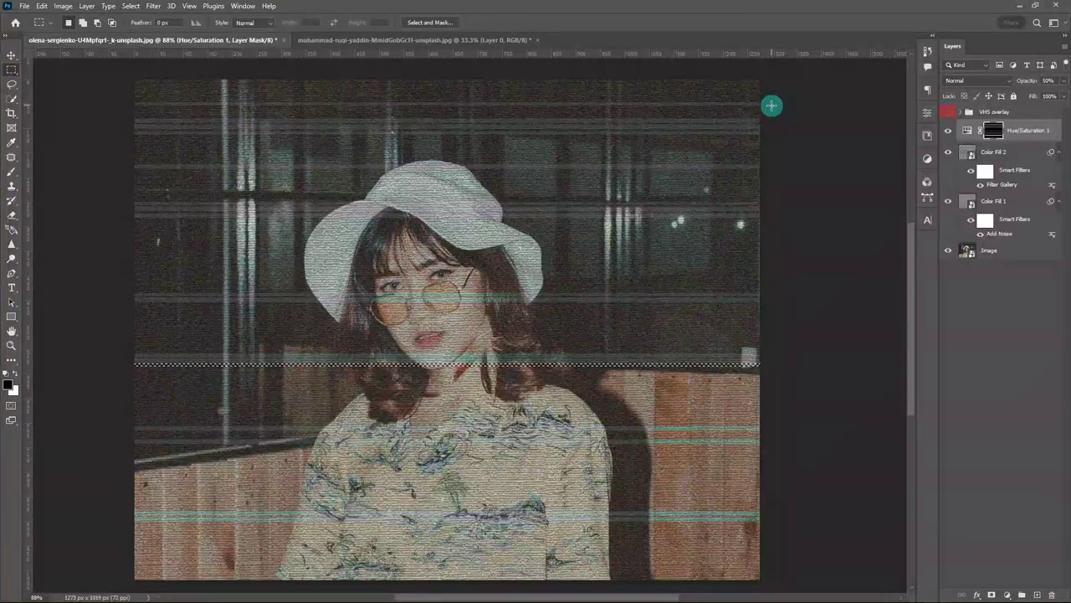
pyautogui.hotkey('shift', 'Down')
pyautogui.hotkey('shift', 'Down')
pyautogui.hotkey('ctrl', 'Delete')
pyautogui.hotkey('shift', 'Down')
pyautogui.hotkey('shift', 'Down')
pyautogui.hotkey('shift', 'Down')
pyautogui.hotkey('ctrl', 'Delete')
pyautogui.hotkey('shift', 'Down')
pyautogui.hotkey('shift', 'Down')
pyautogui.hotkey('shift', 'Down')
pyautogui.hotkey('ctrl', 'Delete')
pyautogui.hotkey('shift', 'Down')
pyautogui.hotkey('shift', 'Down')
pyautogui.hotkey('shift', 'Down')
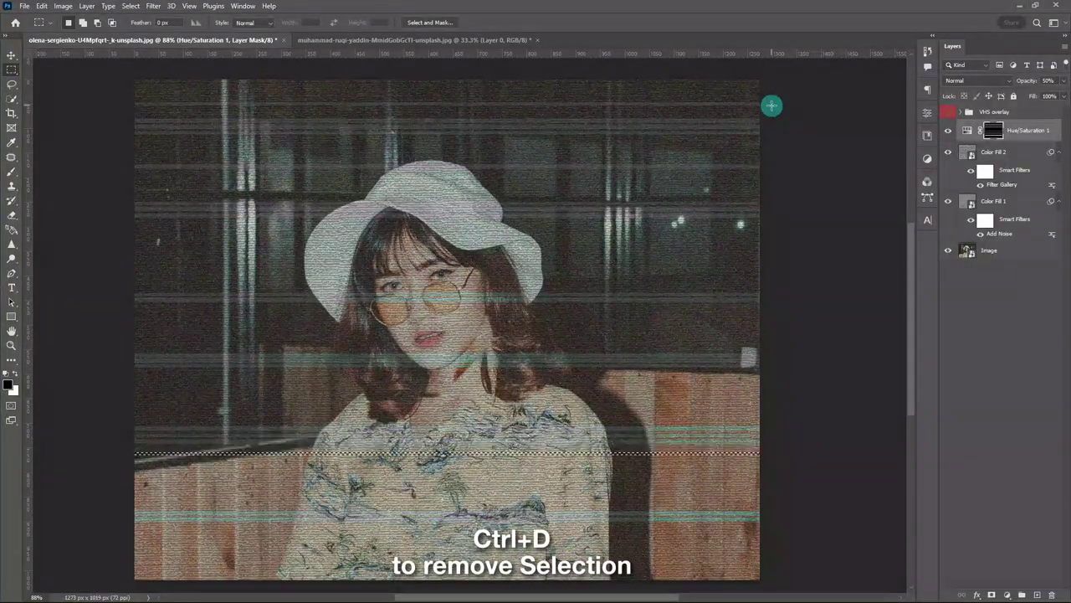
pyautogui.hotkey('ctrl', 'Delete')
pyautogui.hotkey('shift', 'Down')
pyautogui.hotkey('shift', 'Down')
pyautogui.hotkey('shift', 'Down')
pyautogui.hotkey('ctrl', 'Delete')
pyautogui.hotkey('shift', 'Down')
pyautogui.hotkey('shift', 'Down')
pyautogui.hotkey('shift', 'Down')
pyautogui.hotkey('shift', 'Down')
pyautogui.hotkey('shift', 'Down')
pyautogui.hotkey('ctrl', 'Delete')
pyautogui.hotkey('shift', 'Down')
pyautogui.hotkey('shift', 'Down')
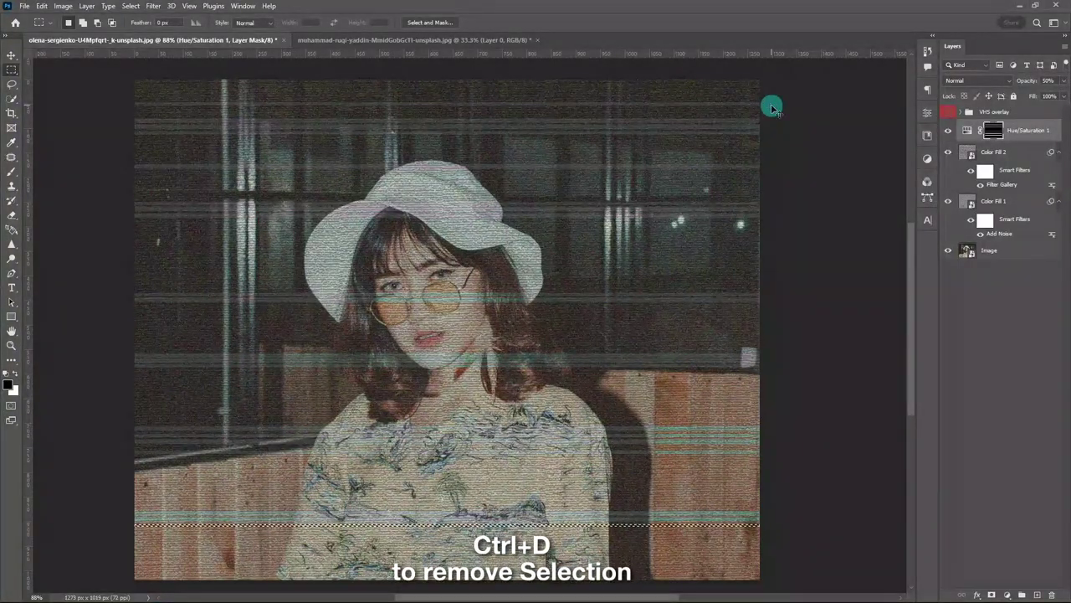
pyautogui.hotkey('ctrl', 'Delete')
pyautogui.hotkey('shift', 'Down')
pyautogui.hotkey('shift', 'Down')
pyautogui.hotkey('ctrl', 'd')
pyautogui.press('v')
pyautogui.click(1063, 80)
# Raise the Hue/Saturation 1 scanline layer's opacity to 59%.
pyautogui.moveTo(1045, 95); pyautogui.dragTo(1042, 94)
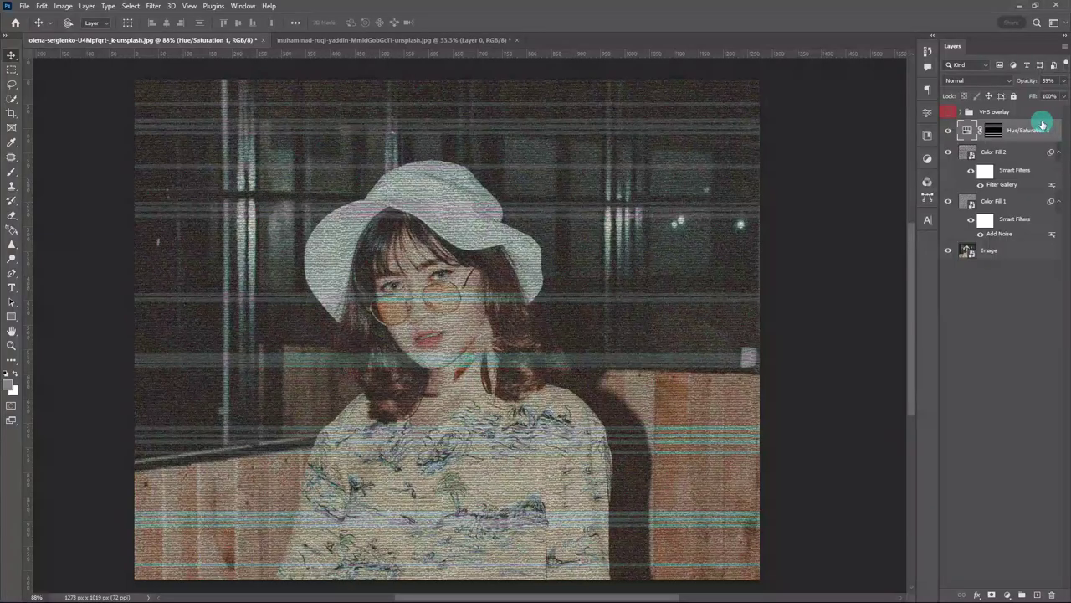
pyautogui.click(1008, 589)
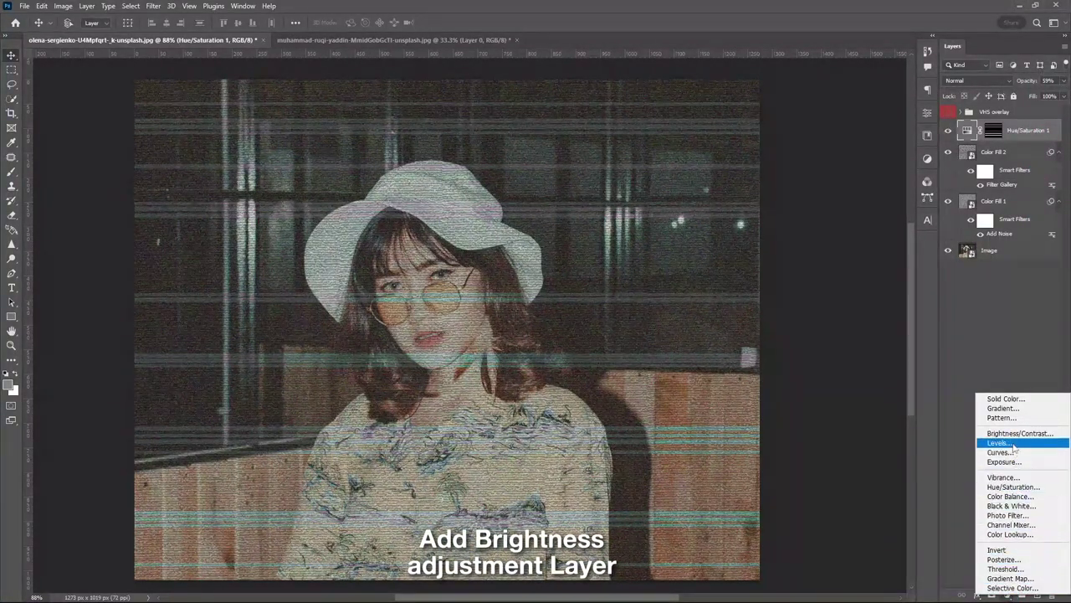
# Add a Brightness/Contrast adjustment layer with Brightness -12.
pyautogui.click(1014, 433)
pyautogui.moveTo(832, 174); pyautogui.dragTo(797, 180)
pyautogui.click(896, 110)
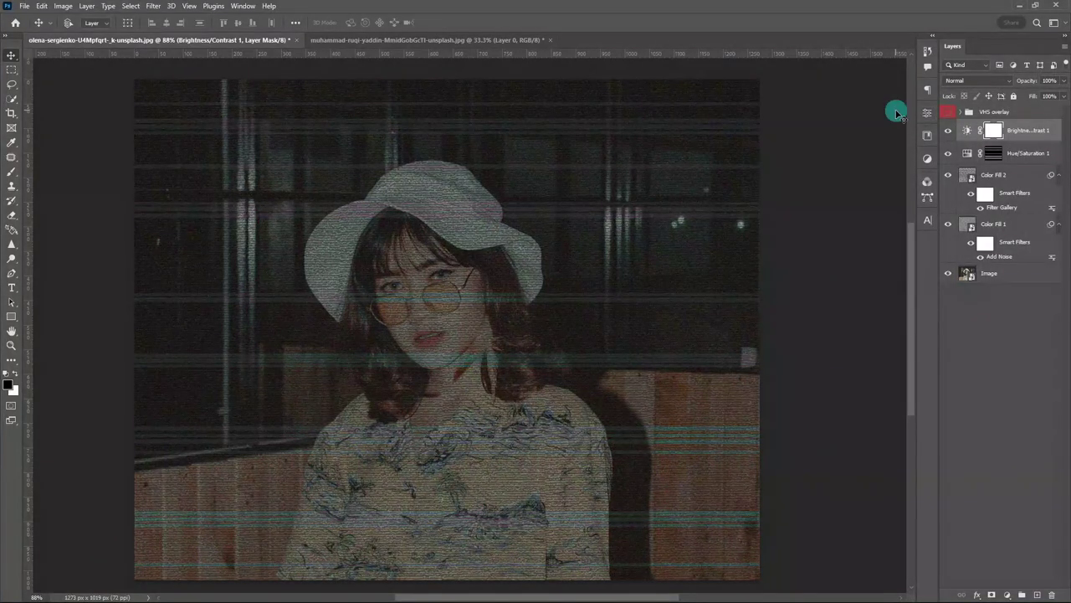
# Paint black at full opacity on its mask over the face, hair and hat.
pyautogui.press('b')
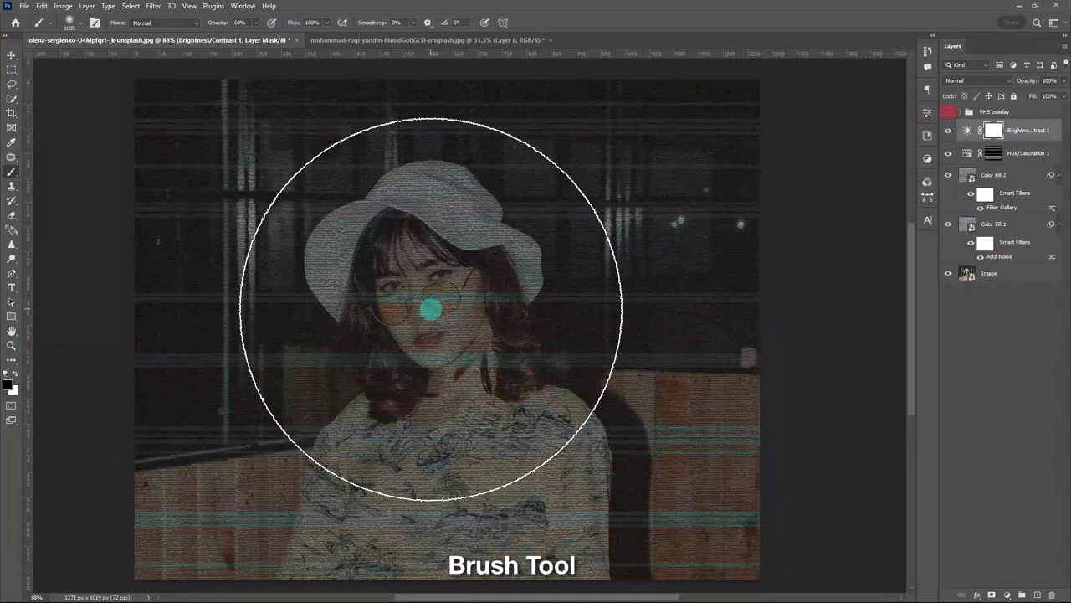
pyautogui.press('0')
pyautogui.click(442, 310)
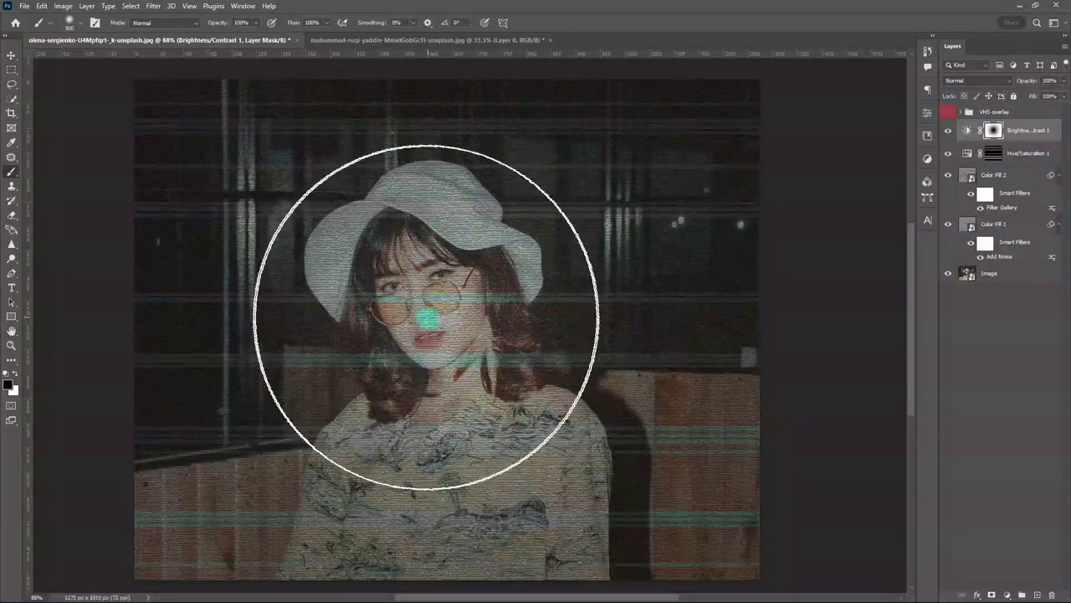
pyautogui.moveTo(485, 328); pyautogui.dragTo(447, 229)
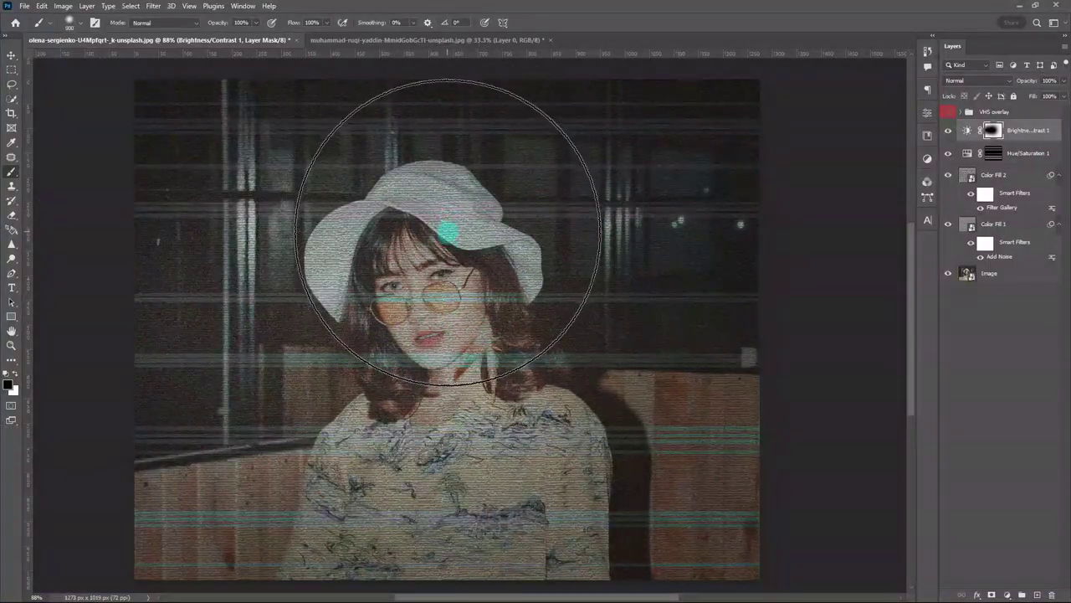
pyautogui.moveTo(454, 447)
pyautogui.mouseDown()
pyautogui.moveTo(531, 303)
pyautogui.moveTo(522, 283)
pyautogui.moveTo(594, 313)
pyautogui.moveTo(327, 337)
pyautogui.mouseUp()
pyautogui.press('v')
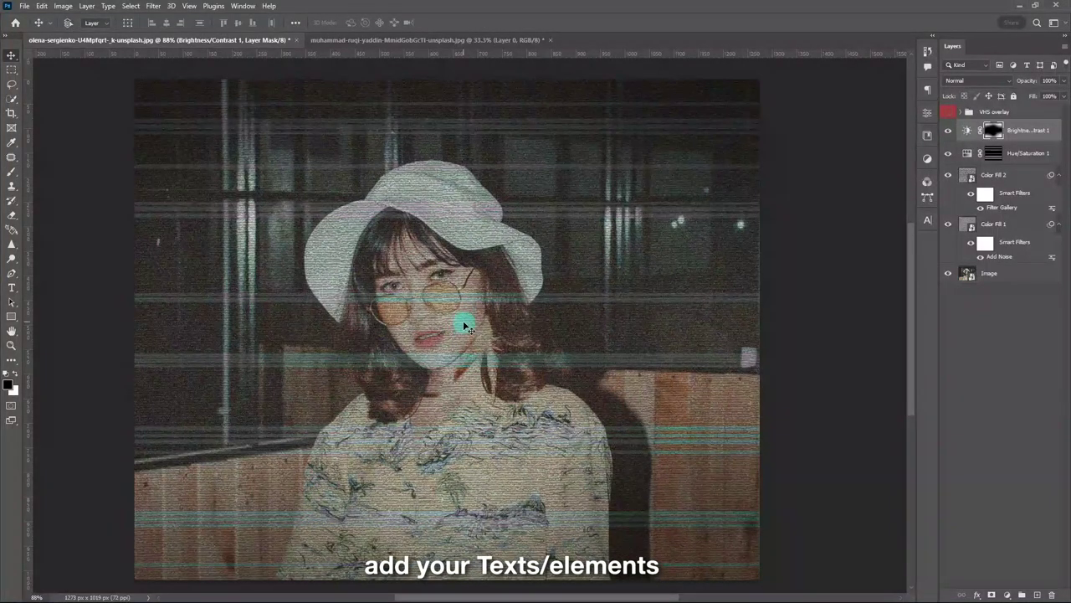
# Turn on the VHS overlay group showing PLAY ▶, 00:00:00 and Jan. 01 1970 text.
pyautogui.click(948, 113)
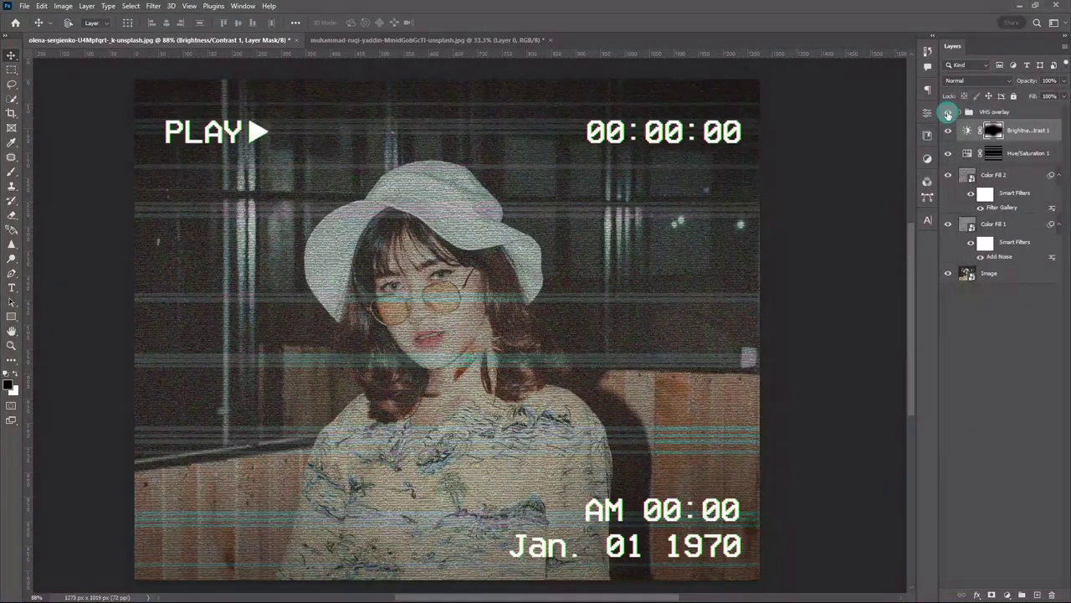